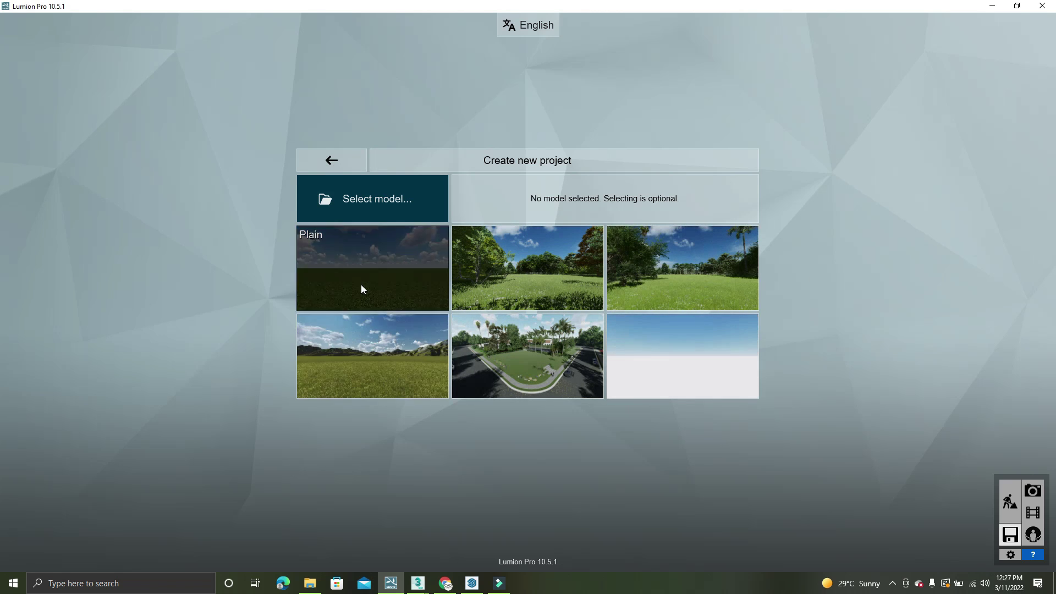
Step: Look through the environment templates for new projects and the gallery of example scenes
{"action": "left_click", "coordinate": [332, 160]}
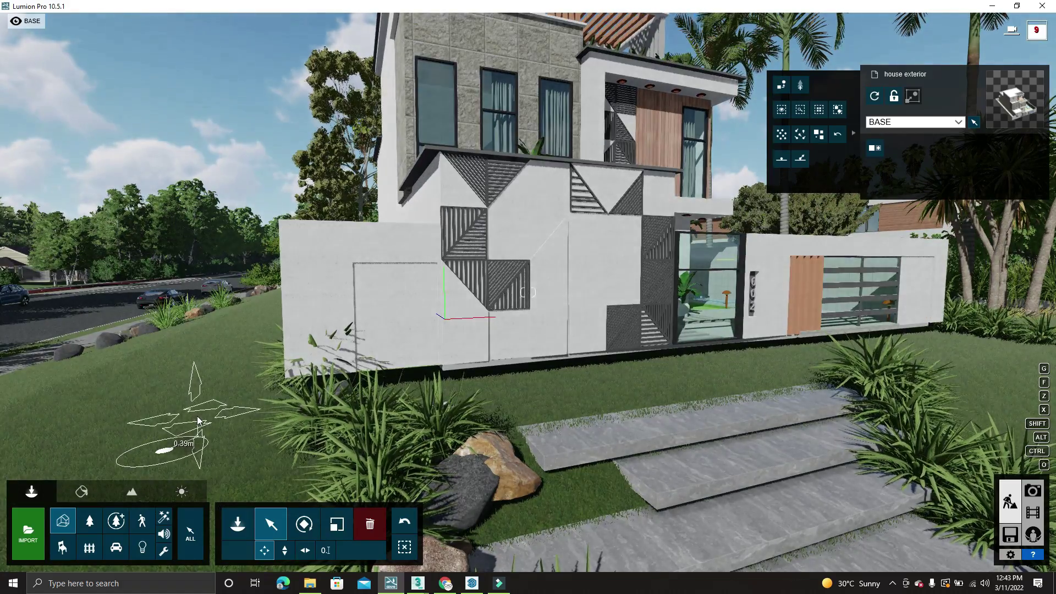
{"action": "left_click_drag", "start_coordinate": [198, 421], "coordinate": [133, 433]}
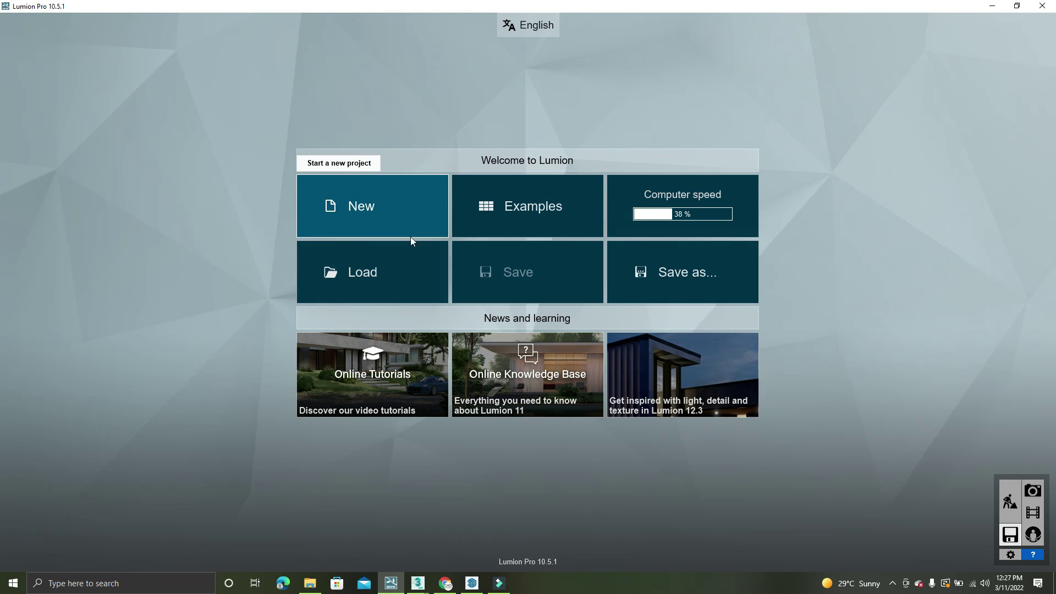
{"action": "left_click", "coordinate": [410, 264]}
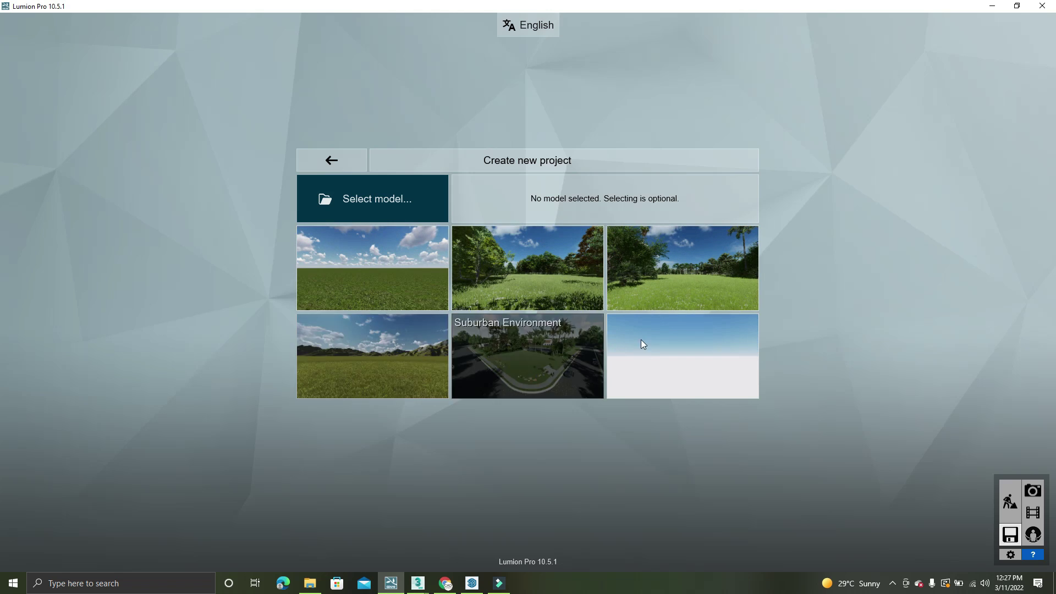
{"action": "left_click", "coordinate": [336, 163]}
{"action": "left_click", "coordinate": [500, 203]}
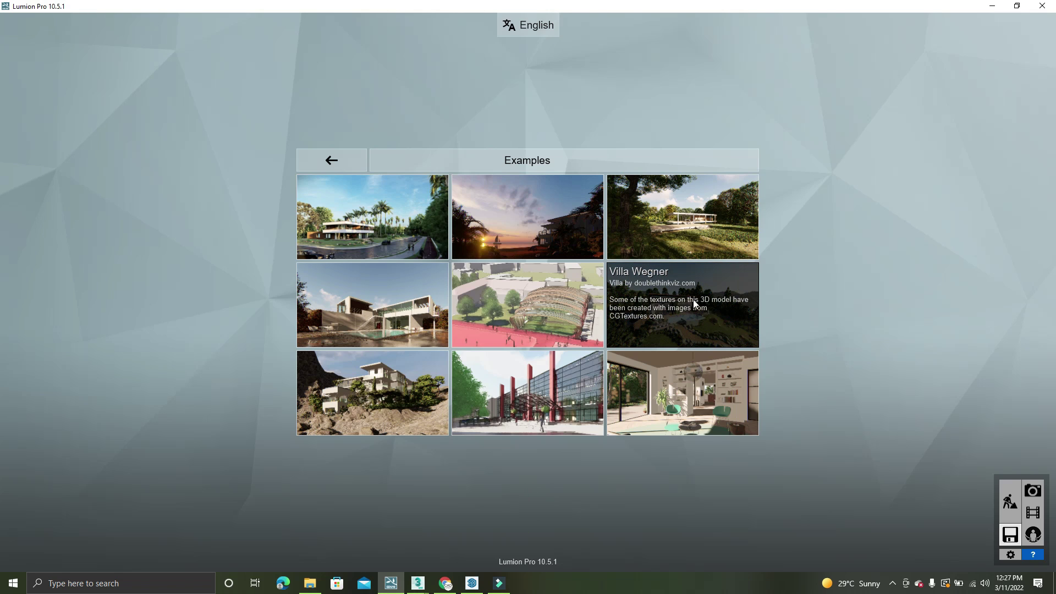
{"action": "left_click", "coordinate": [328, 162]}
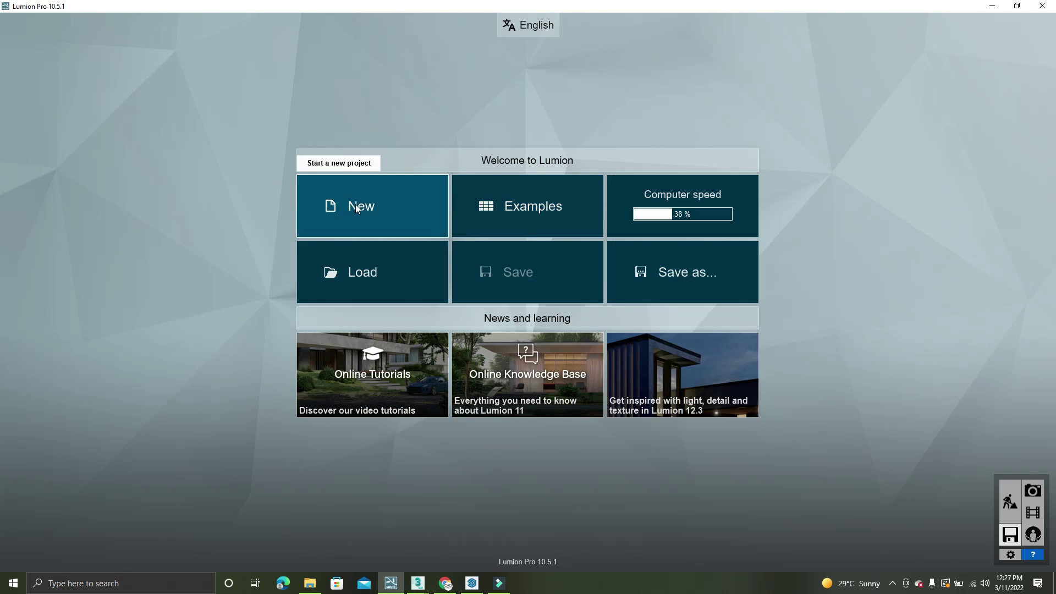
Step: Create a new project from the Suburban Environment template
{"action": "left_click", "coordinate": [402, 205]}
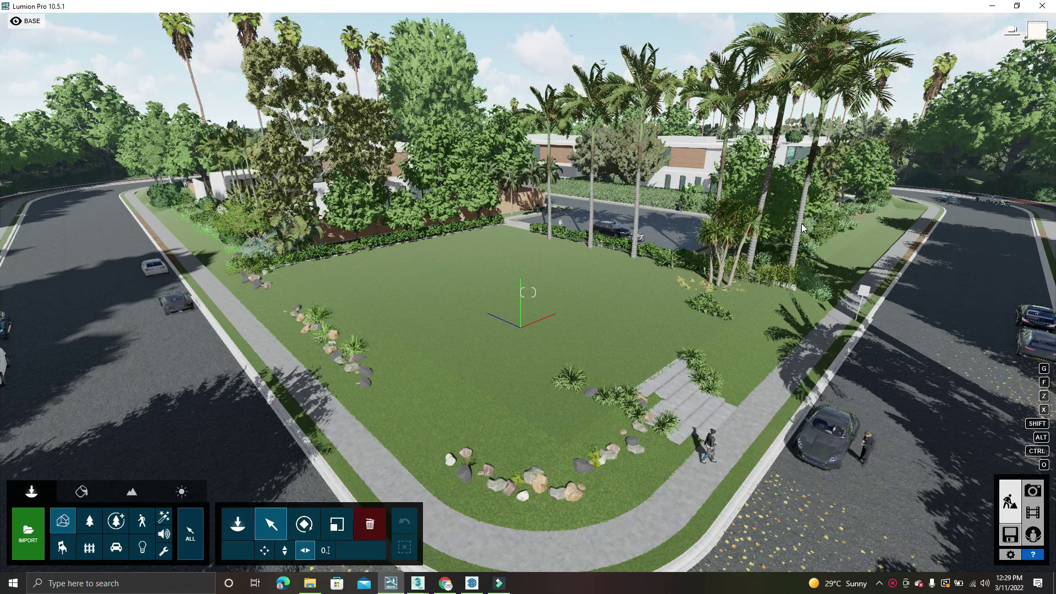
{"action": "left_click", "coordinate": [436, 320]}
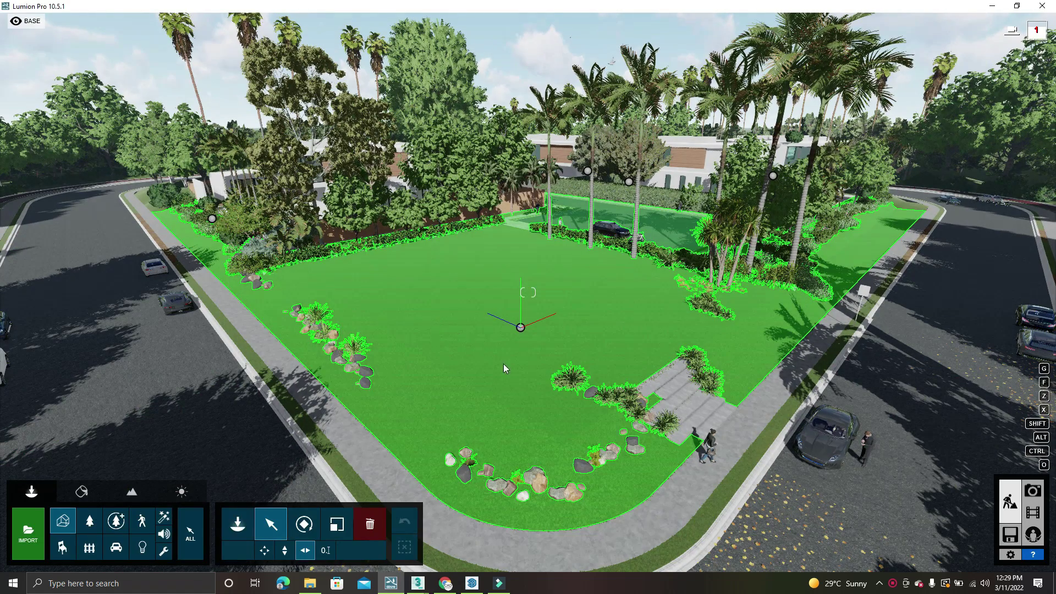
{"action": "right_click_drag", "start_coordinate": [613, 309], "coordinate": [318, 345]}
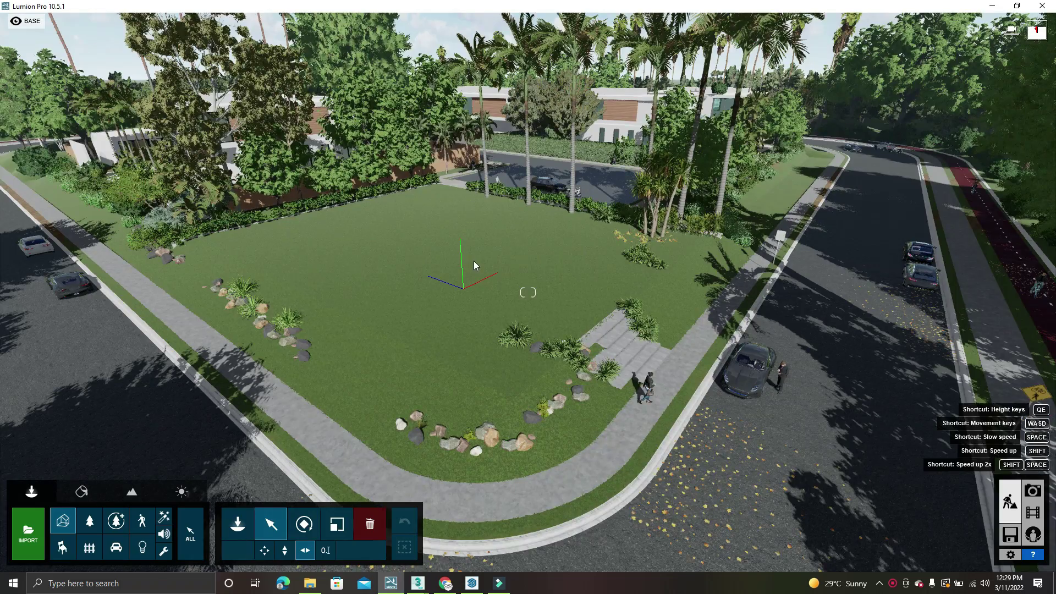
{"action": "key", "text": "w"}
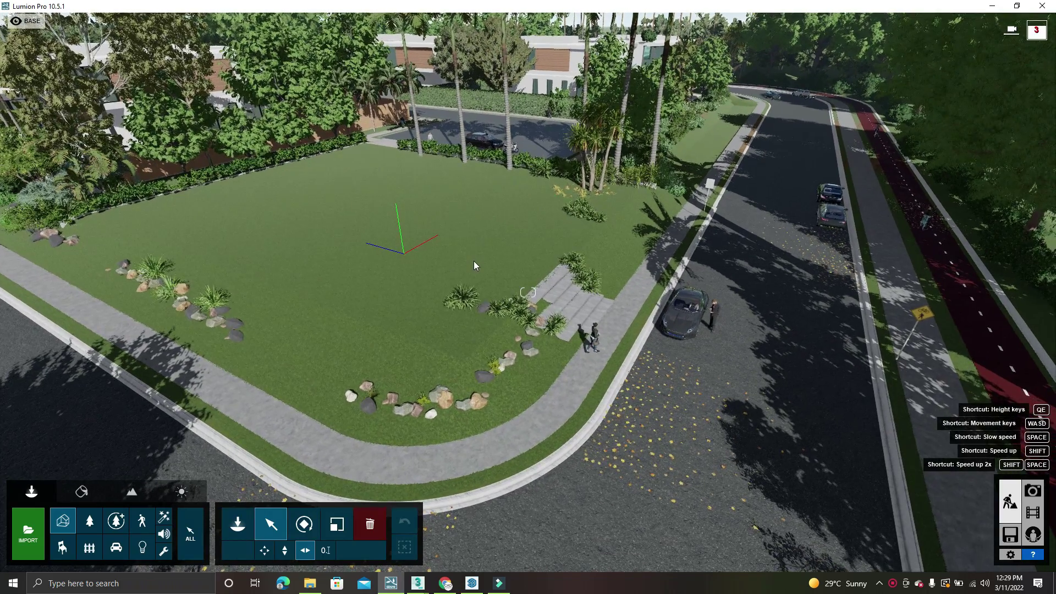
{"action": "left_click", "coordinate": [473, 260]}
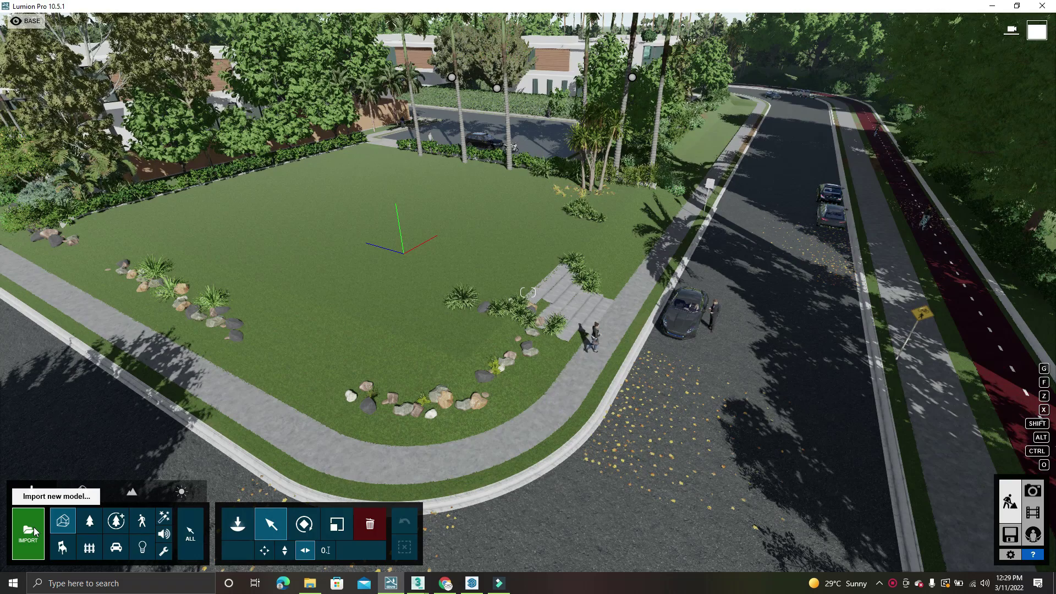
Step: Browse the models in the Main category of the Imported Models library
{"action": "left_click", "coordinate": [63, 530]}
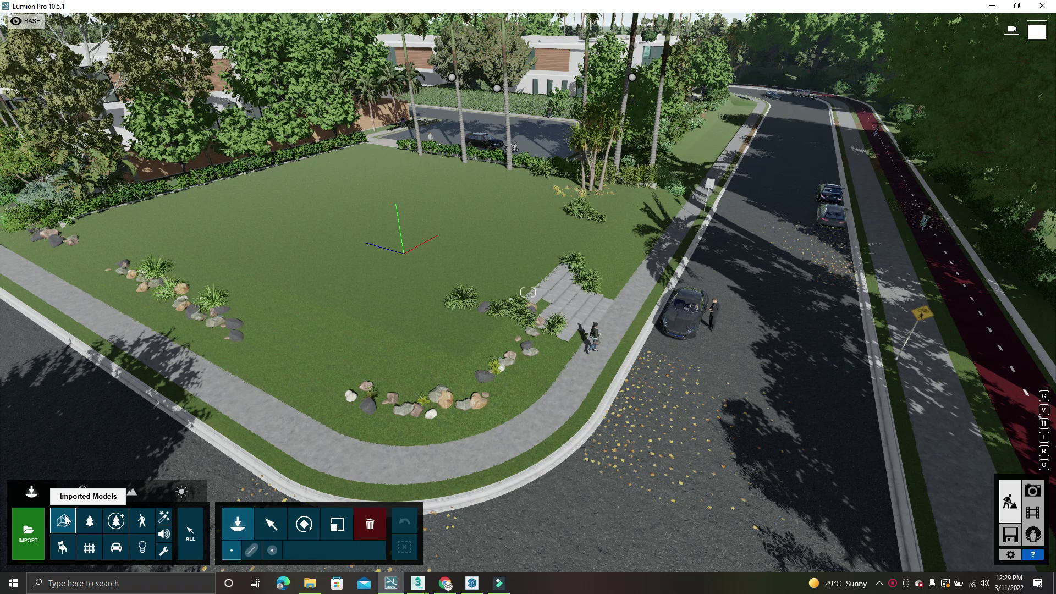
{"action": "left_click", "coordinate": [65, 521]}
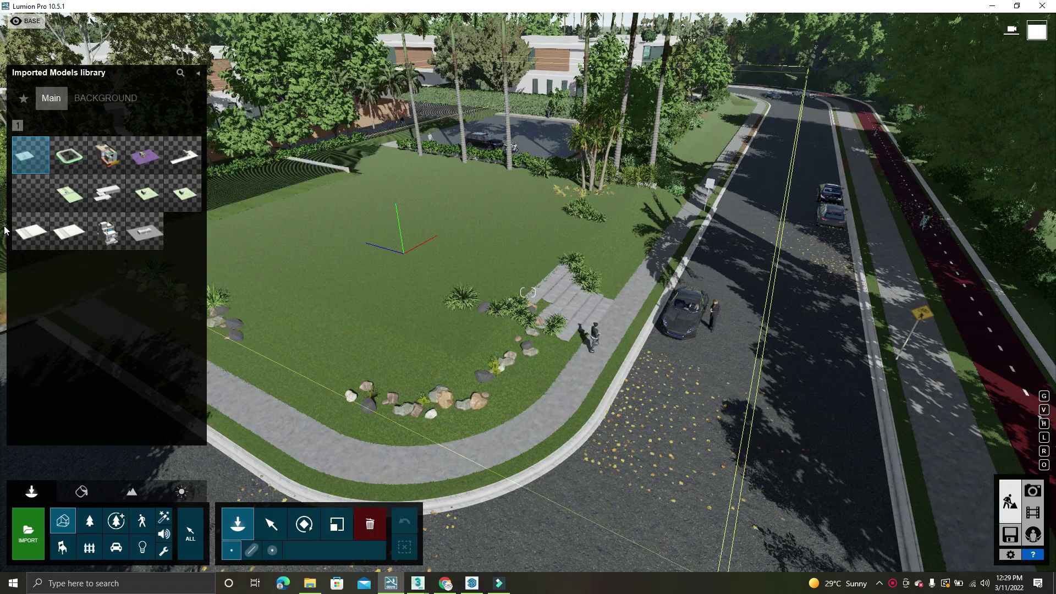
{"action": "left_click", "coordinate": [30, 165]}
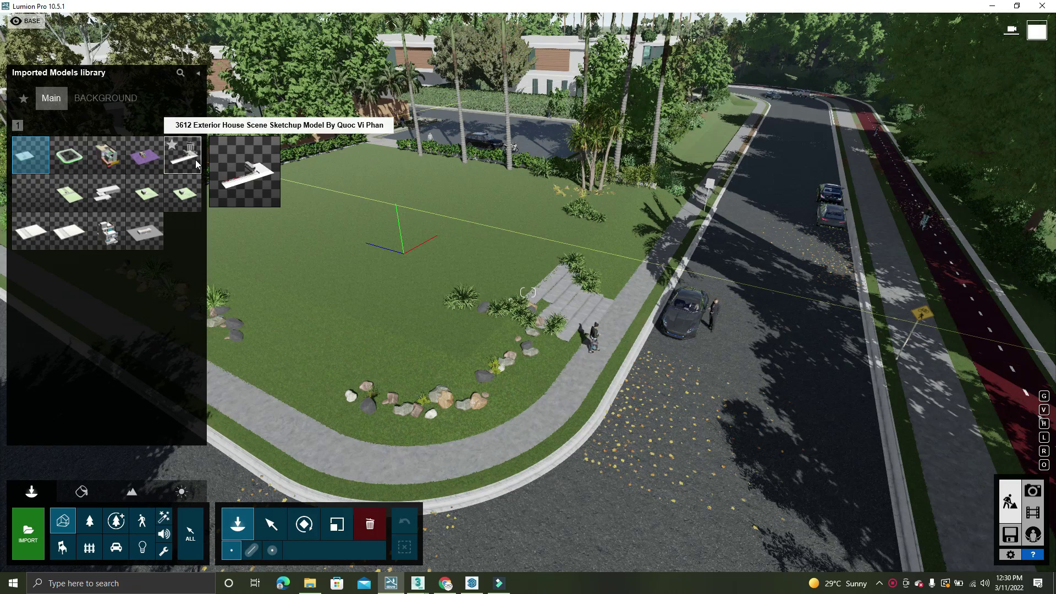
Step: Start importing a new model, choosing the SketchUp file house exterior.skp from the Import model folder on the Desktop
{"action": "left_click", "coordinate": [34, 528]}
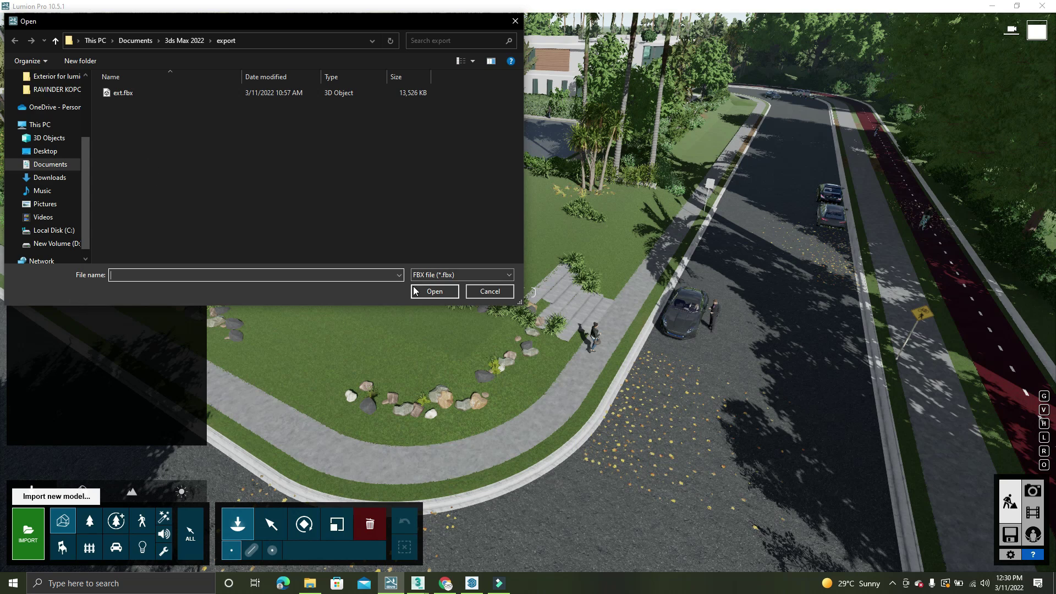
{"action": "left_click", "coordinate": [441, 278]}
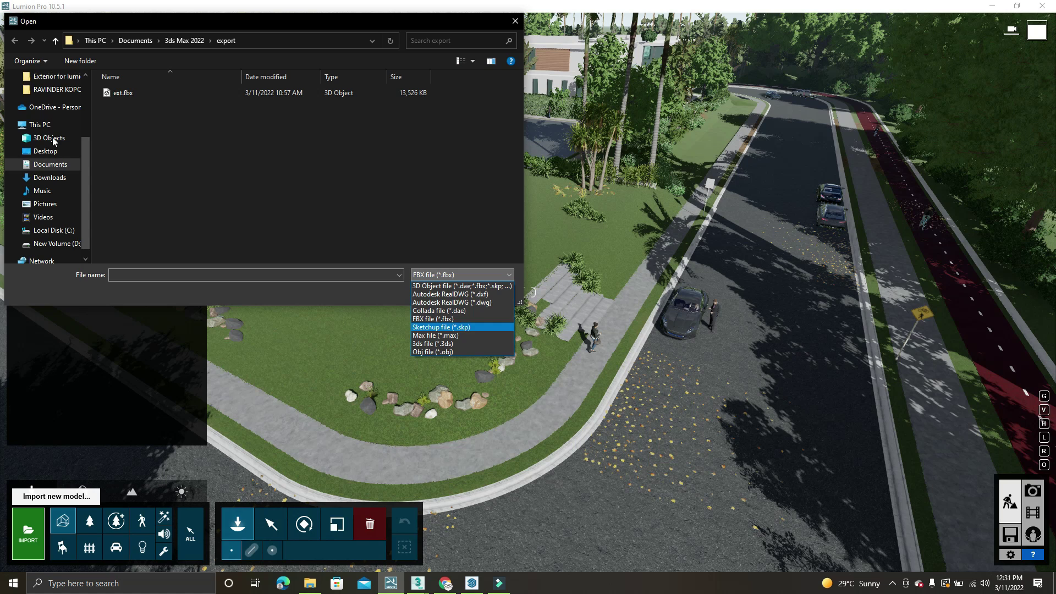
{"action": "left_click", "coordinate": [54, 150]}
{"action": "left_click", "coordinate": [60, 153]}
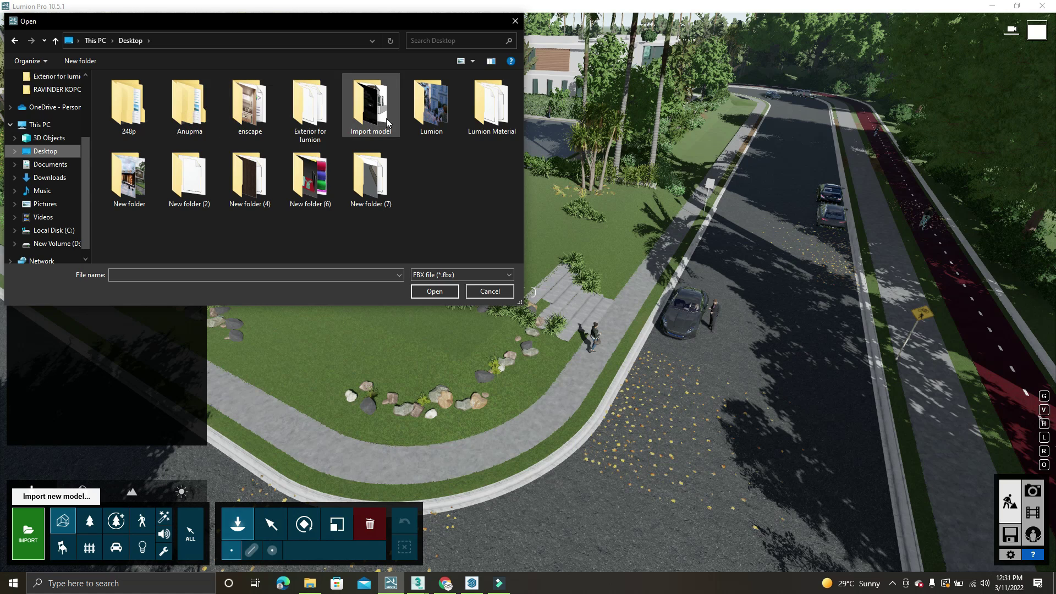
{"action": "double_click", "coordinate": [370, 107]}
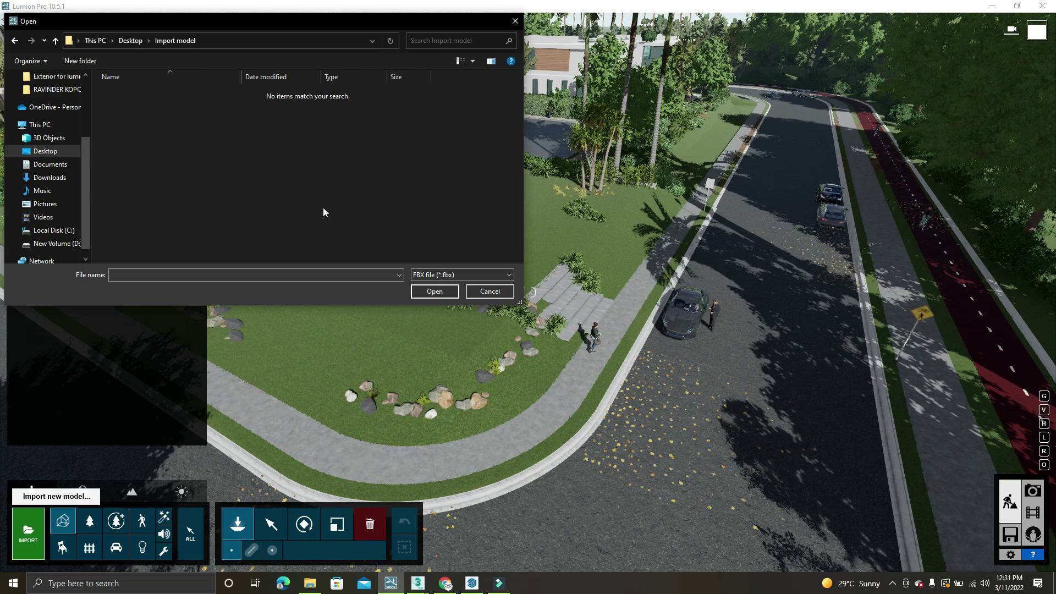
{"action": "left_click", "coordinate": [428, 275]}
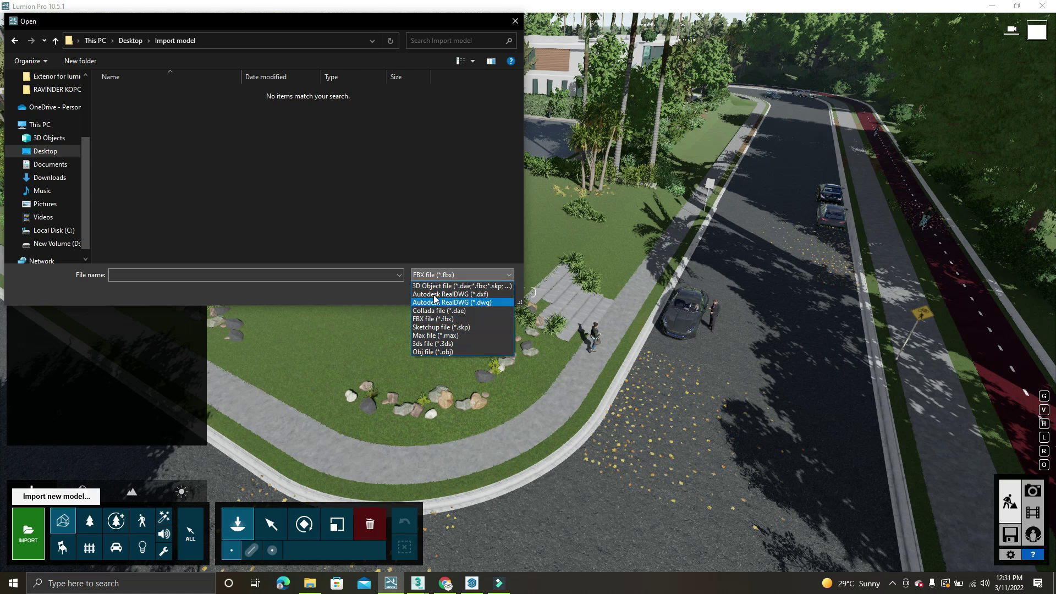
{"action": "left_click", "coordinate": [434, 327]}
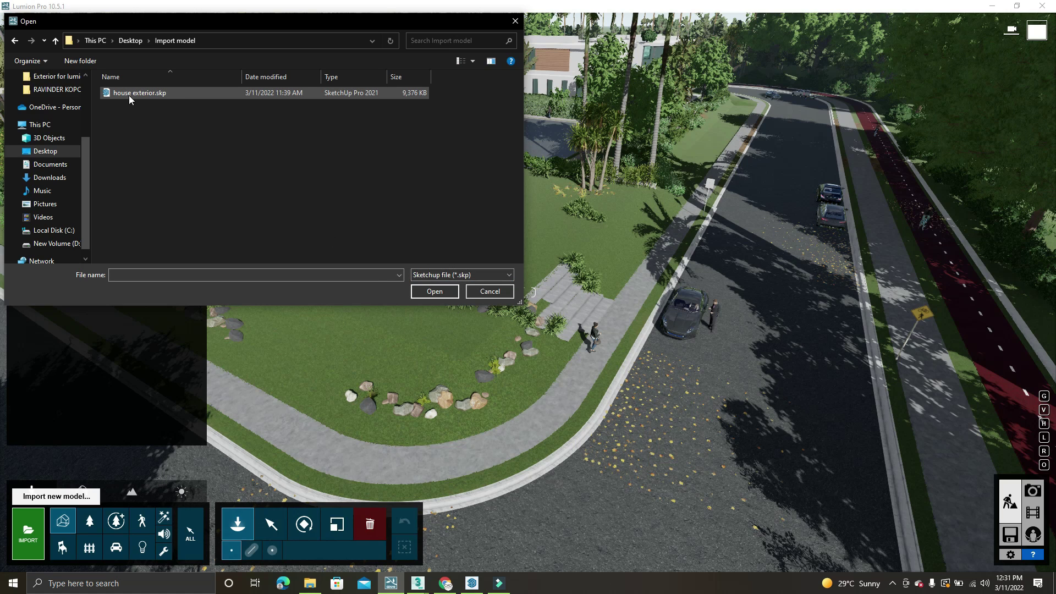
{"action": "left_click", "coordinate": [167, 96]}
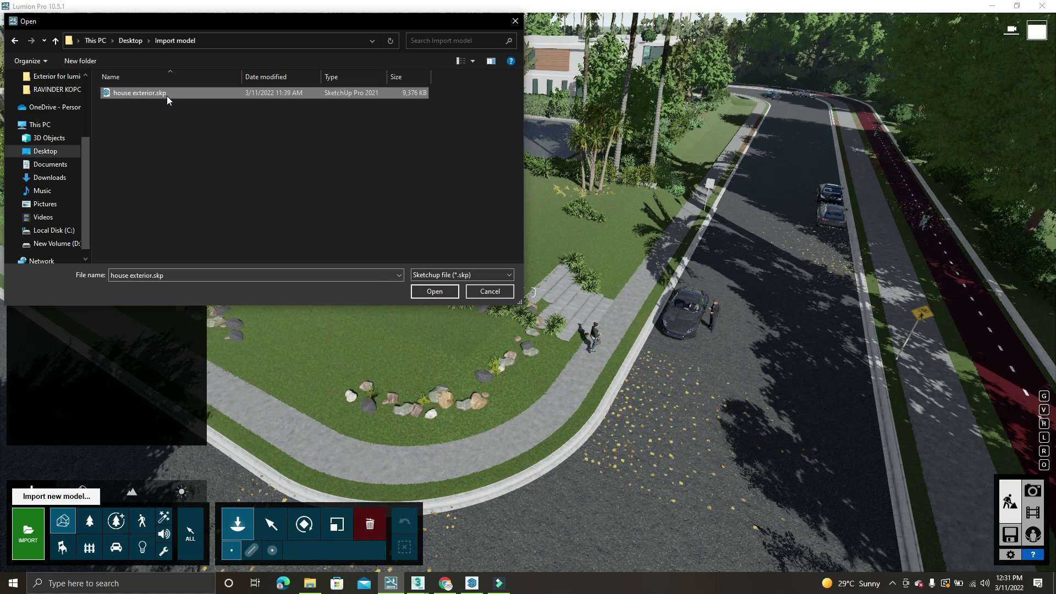
{"action": "left_click", "coordinate": [440, 294]}
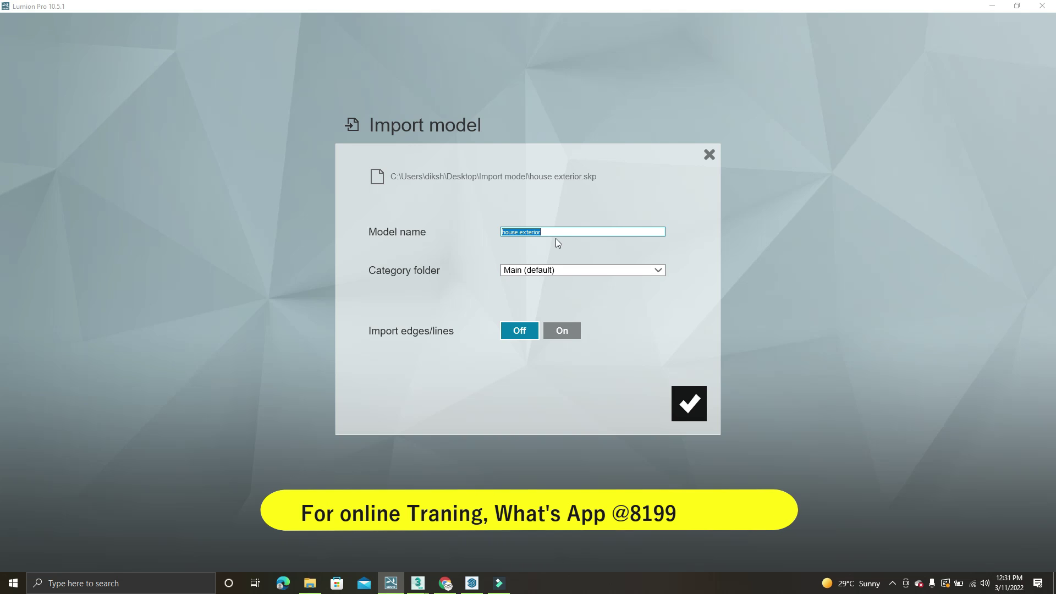
Step: Import house exterior into the Main (default) category without edges/lines and place the house on the corner lawn
{"action": "left_click", "coordinate": [551, 271]}
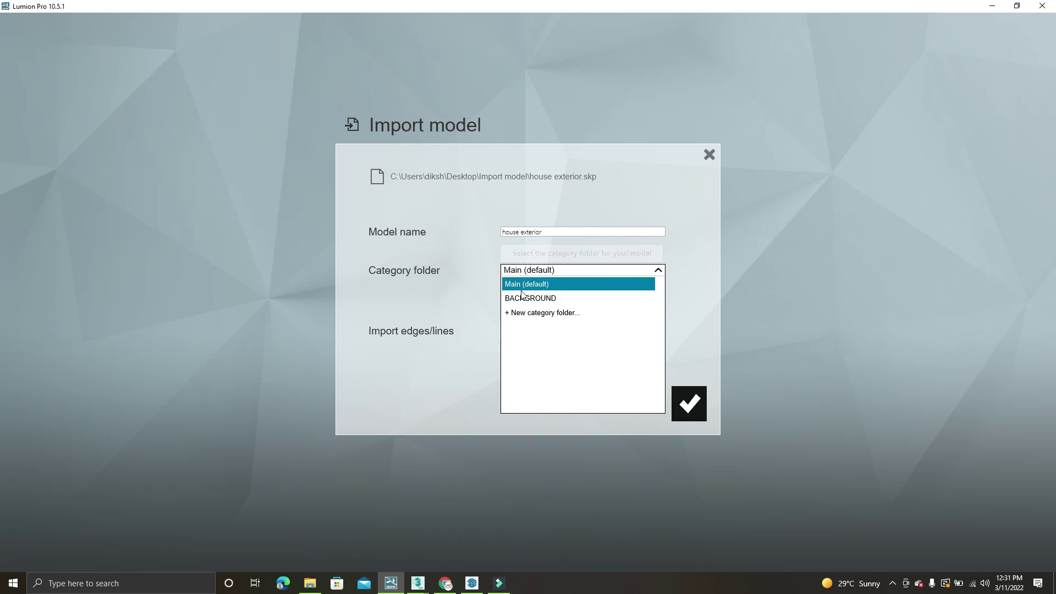
{"action": "left_click", "coordinate": [548, 286]}
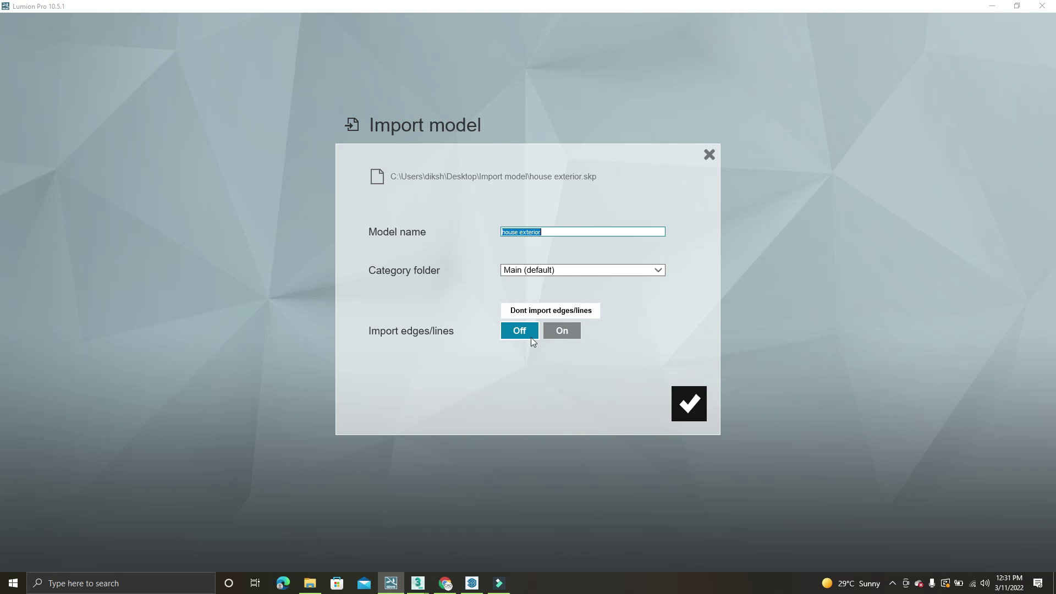
{"action": "left_click", "coordinate": [692, 406]}
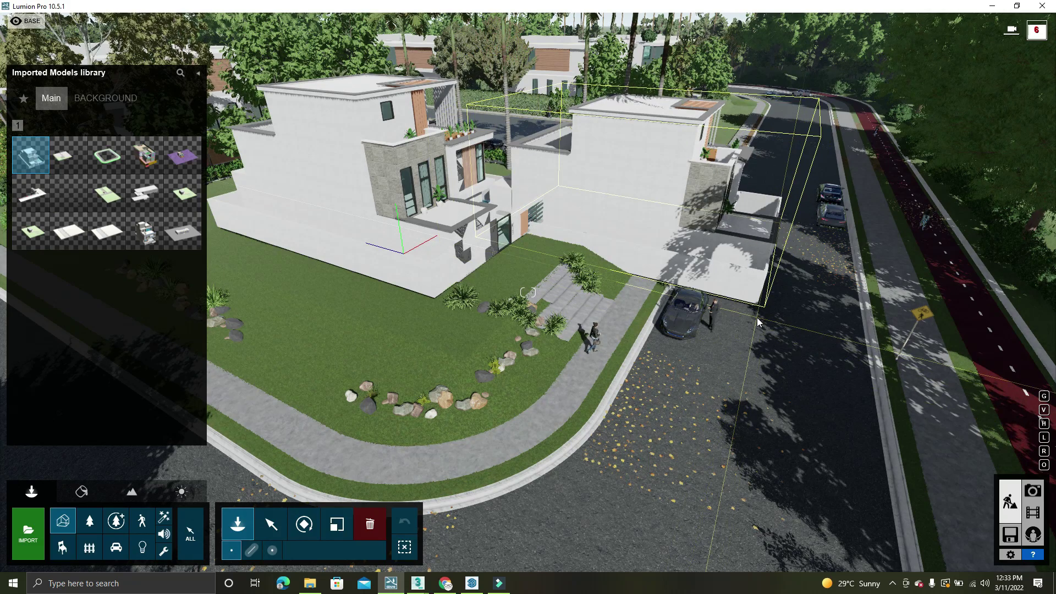
{"action": "key", "text": "Escape"}
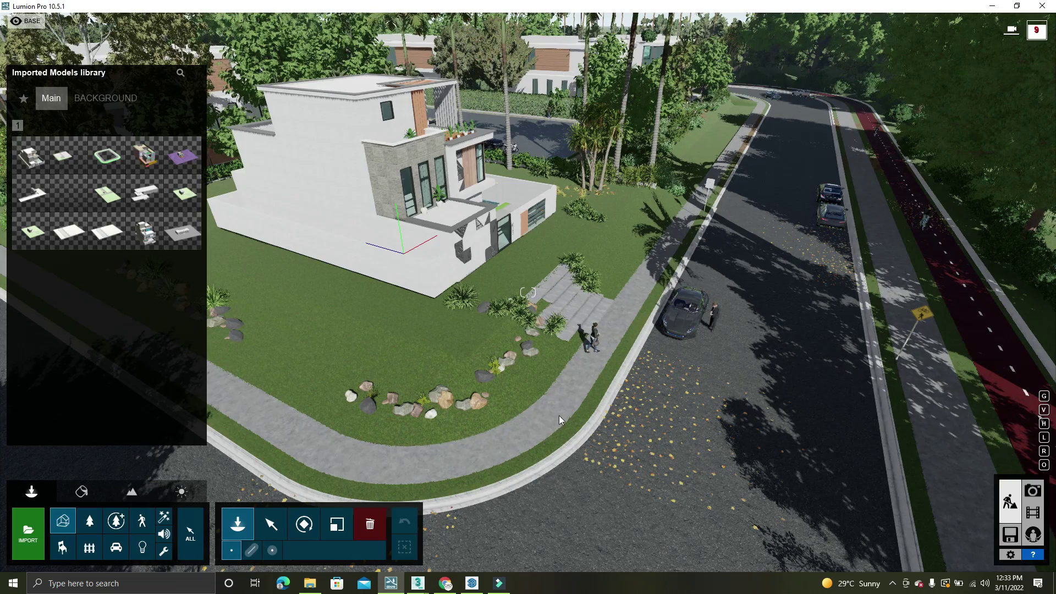
Step: Examine the placed house and its position on the lawn from several distances and angles
{"action": "key", "text": "w"}
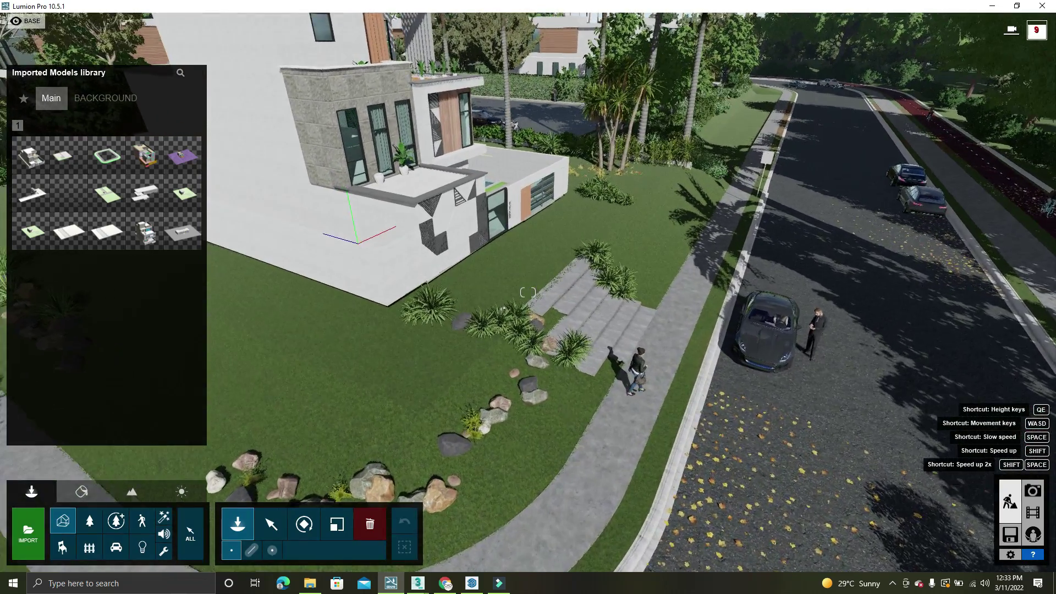
{"action": "right_click_drag", "start_coordinate": [539, 402], "coordinate": [500, 343]}
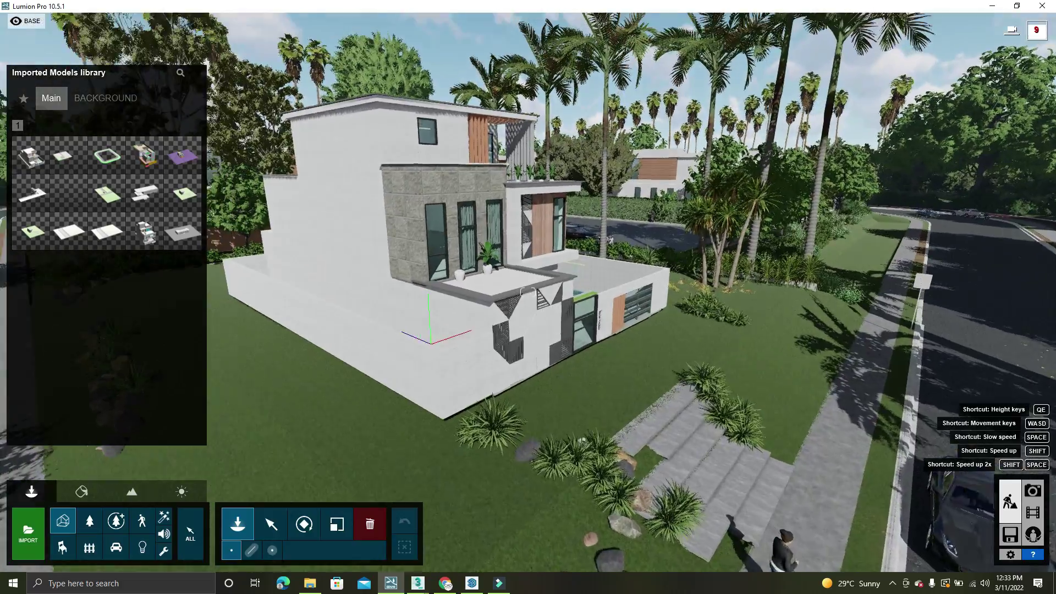
{"action": "key", "text": "s"}
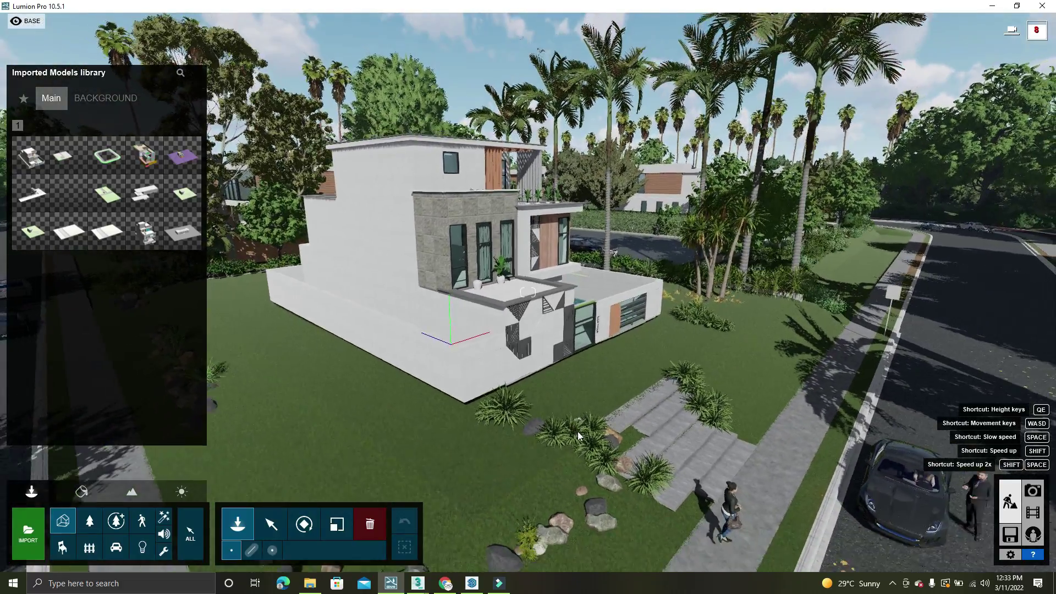
{"action": "key", "text": "s"}
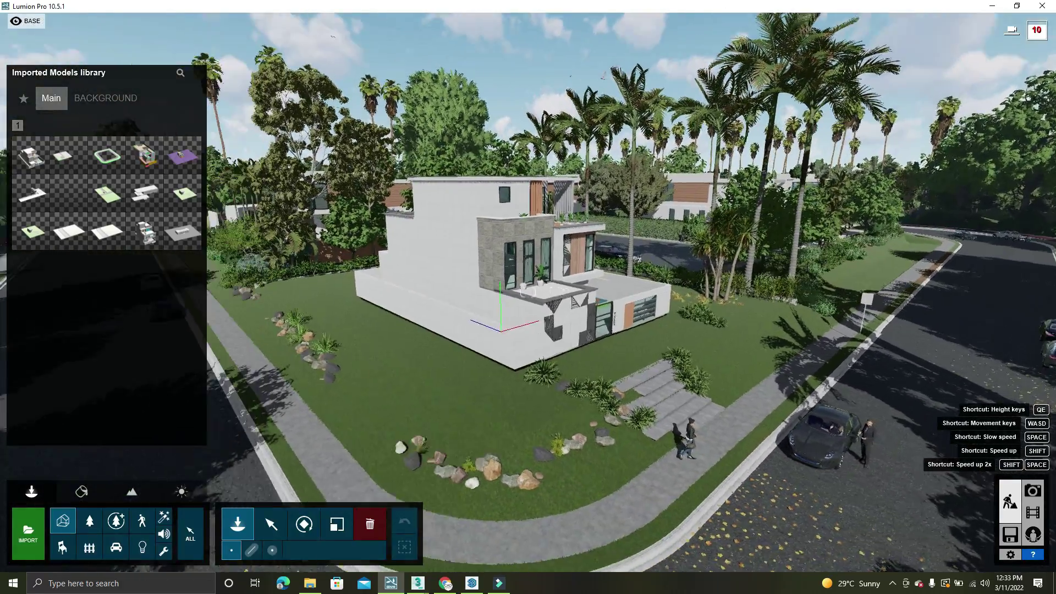
{"action": "right_click_drag", "start_coordinate": [693, 451], "coordinate": [651, 450]}
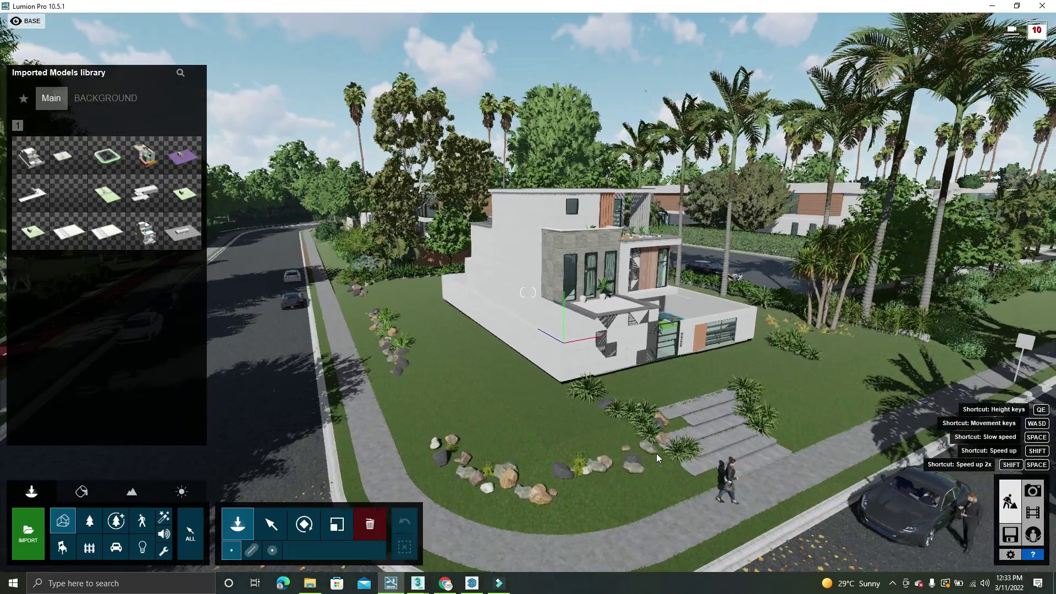
{"action": "key", "text": "d"}
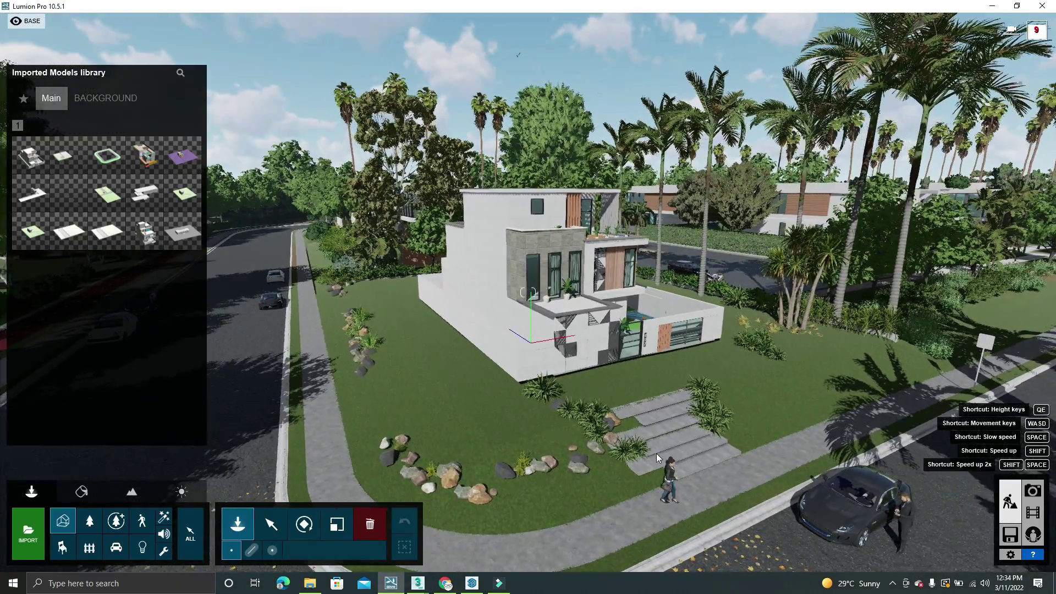
{"action": "key", "text": "a"}
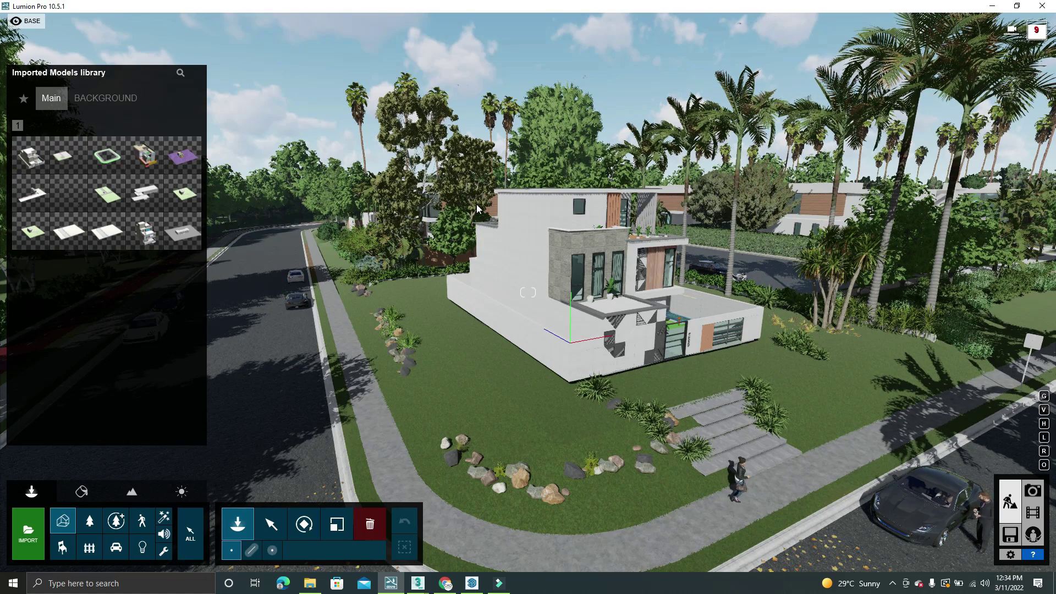
{"action": "right_click_drag", "start_coordinate": [632, 396], "coordinate": [619, 412]}
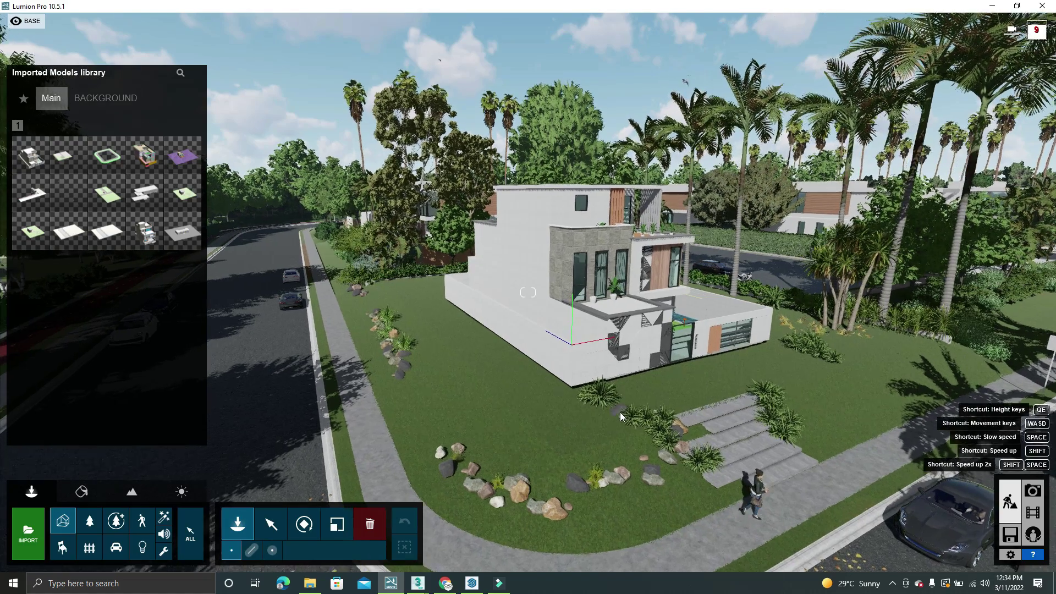
{"action": "key", "text": "w"}
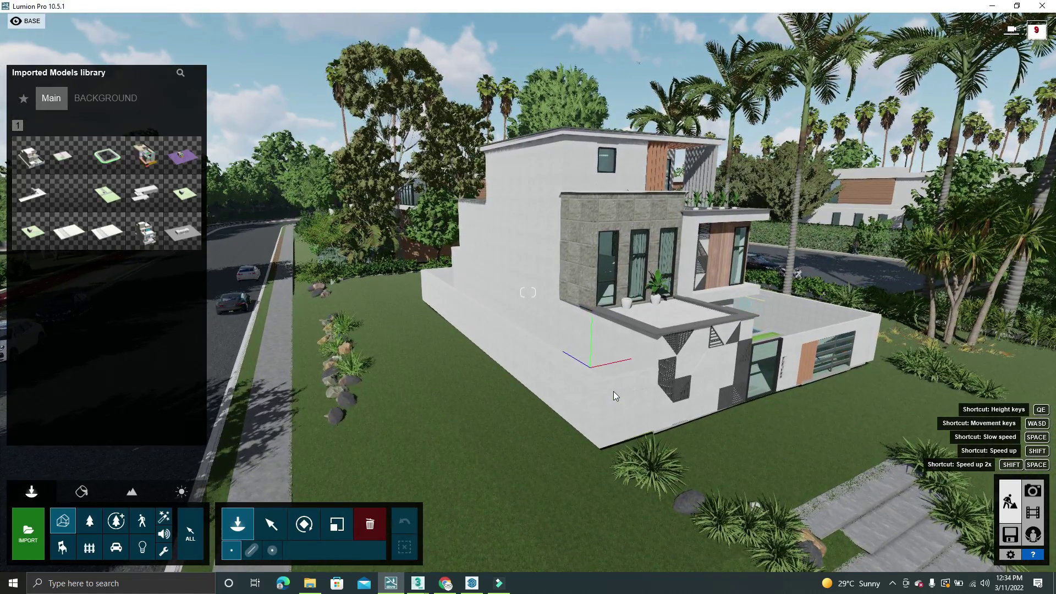
{"action": "right_click_drag", "start_coordinate": [614, 395], "coordinate": [612, 391]}
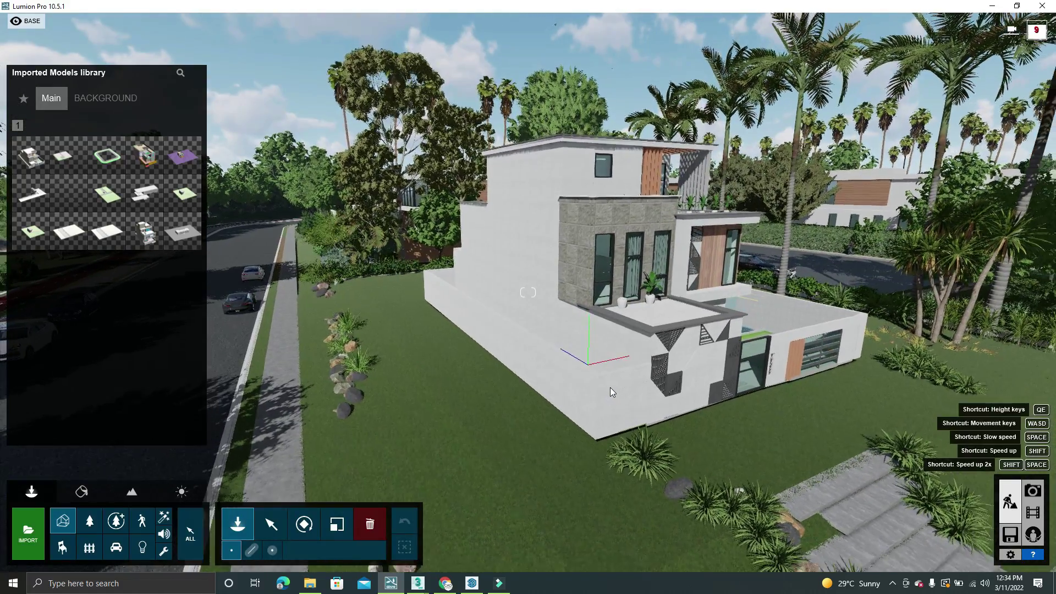
Step: Examine how the house sits on the corner lawn, viewing it from both sides, from above and down at street level
{"action": "key", "text": "s"}
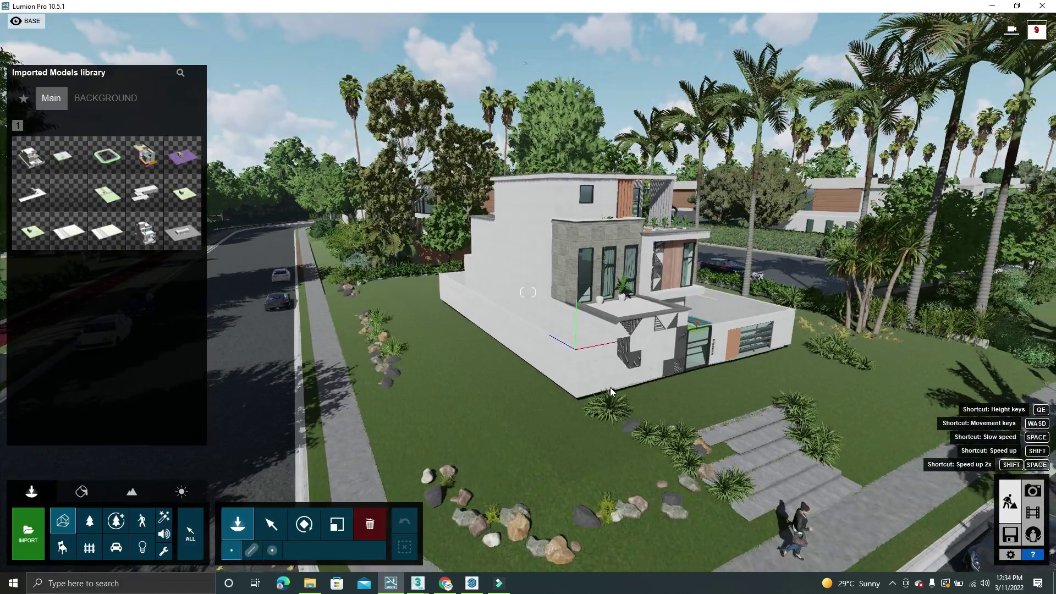
{"action": "key", "text": "a"}
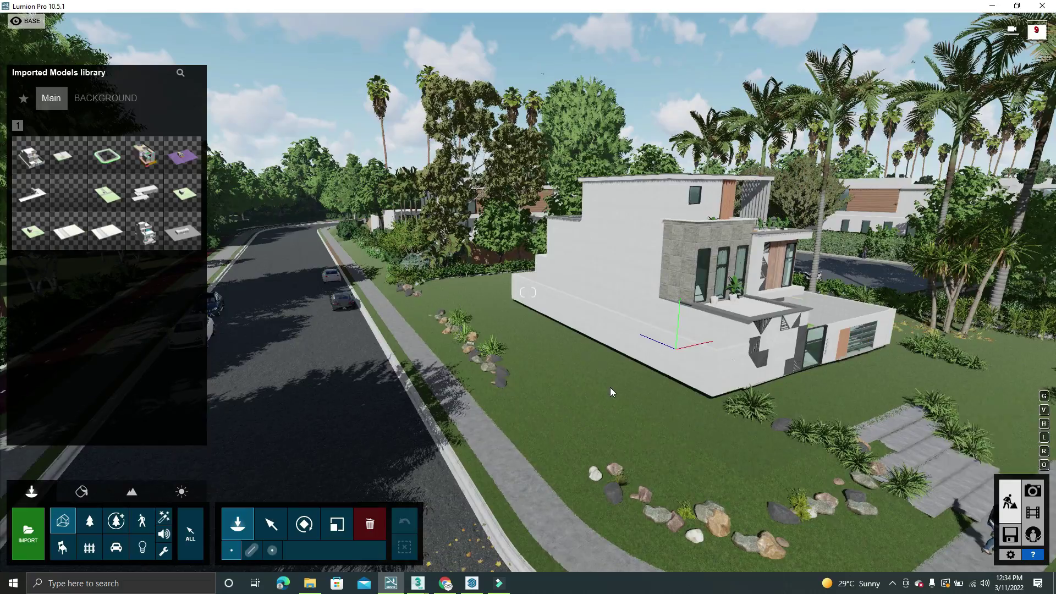
{"action": "key", "text": "d"}
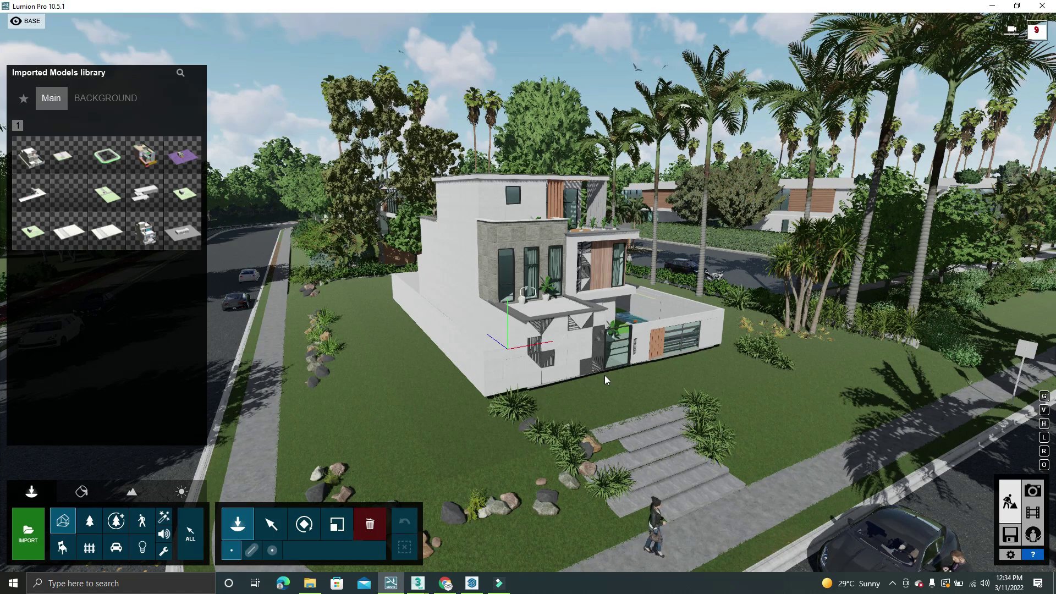
{"action": "key", "text": "w"}
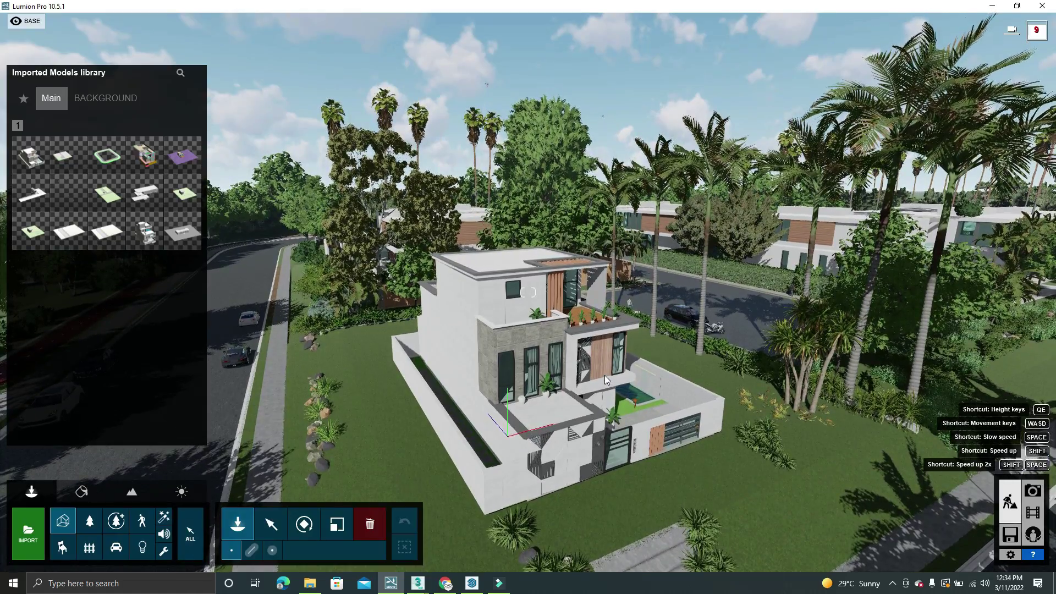
{"action": "key", "text": "q"}
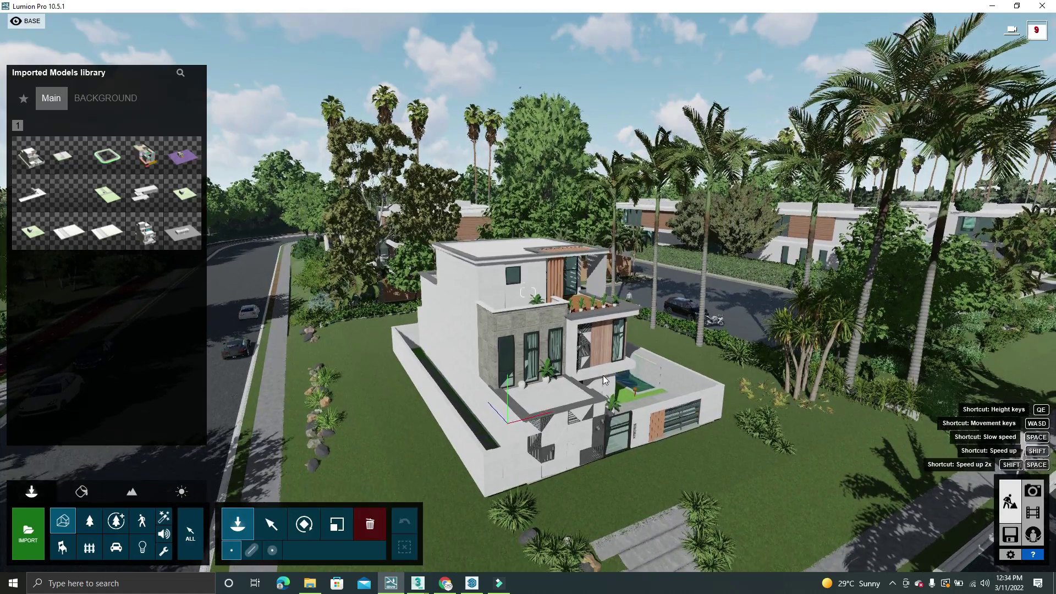
{"action": "key", "text": "q"}
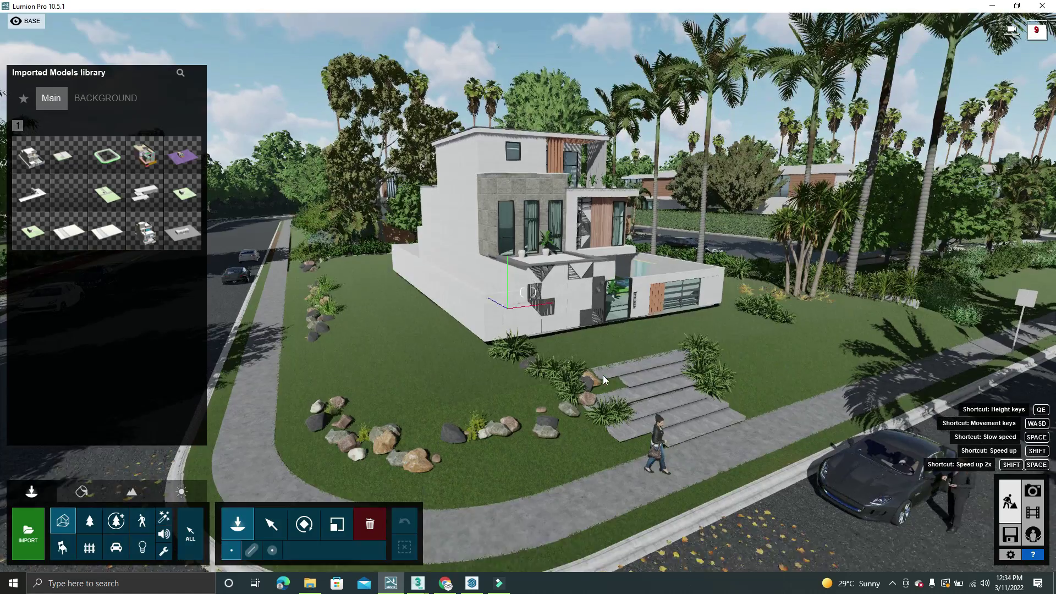
{"action": "key", "text": "q"}
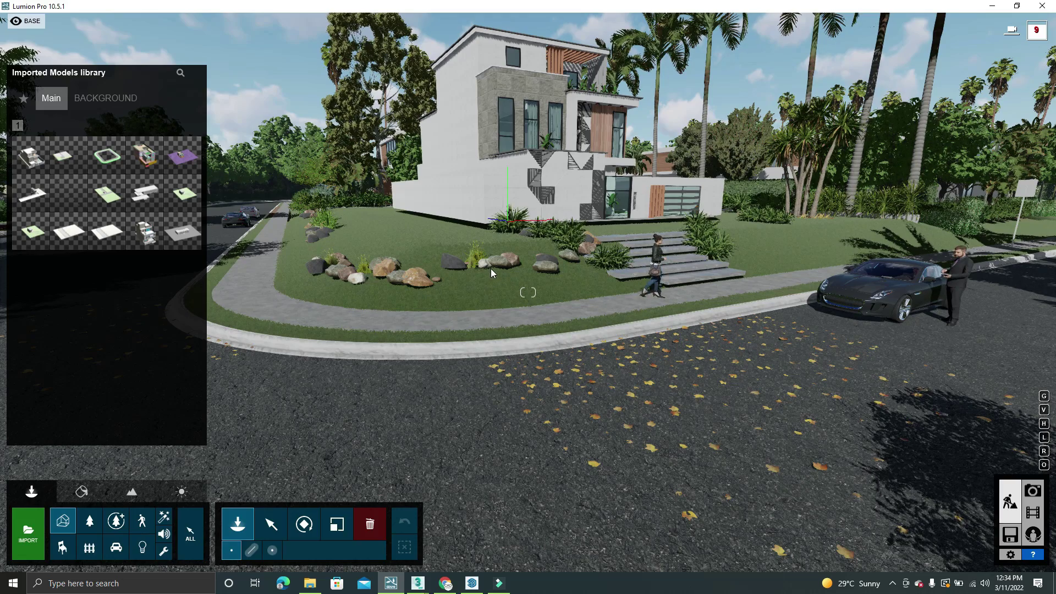
Step: Inspect the house front and the base of its boundary wall from the street corner and from directly opposite the entrance steps
{"action": "right_click", "coordinate": [452, 291]}
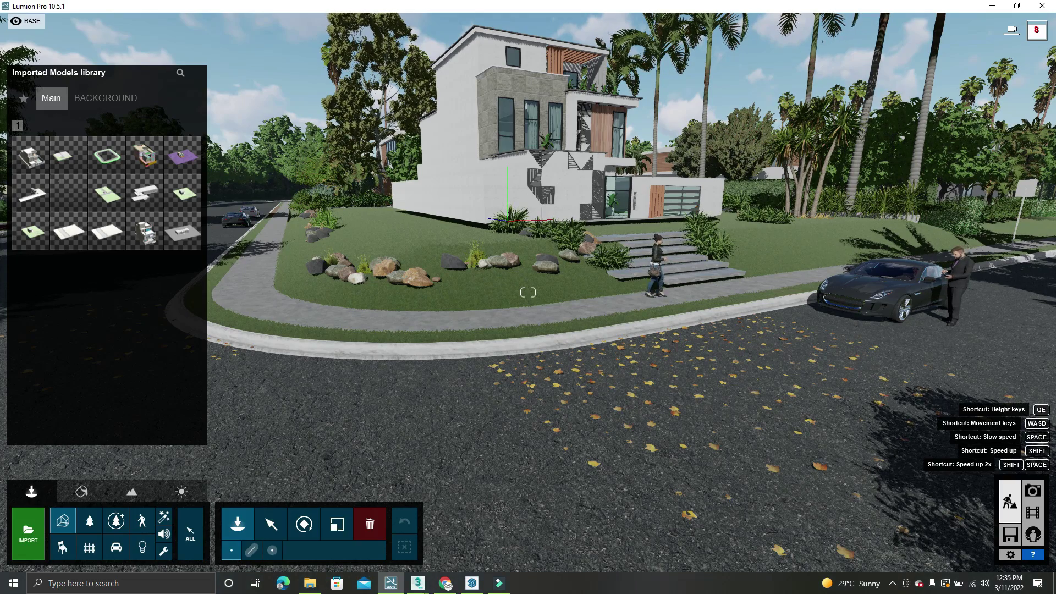
{"action": "right_click_drag", "start_coordinate": [452, 290], "coordinate": [451, 197]}
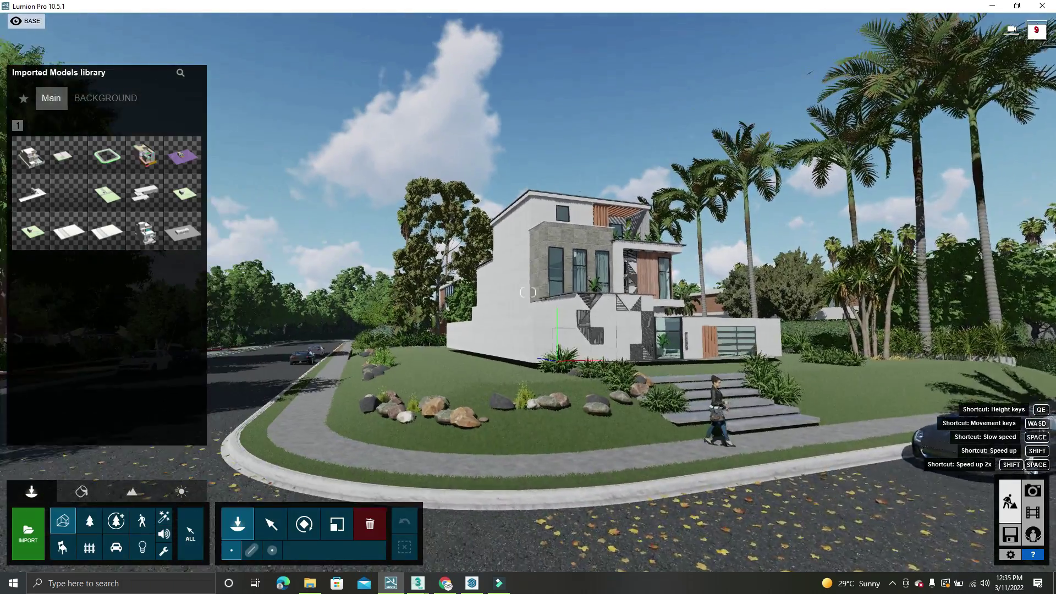
{"action": "right_click_drag", "start_coordinate": [529, 292], "coordinate": [452, 292]}
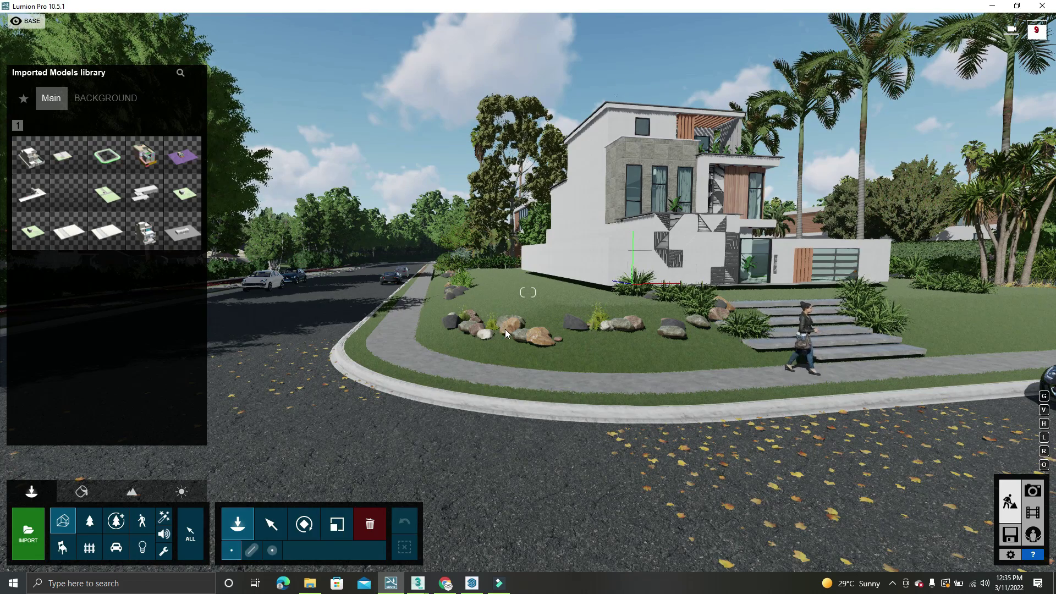
{"action": "right_click_drag", "start_coordinate": [505, 329], "coordinate": [545, 343]}
{"action": "key", "text": "w"}
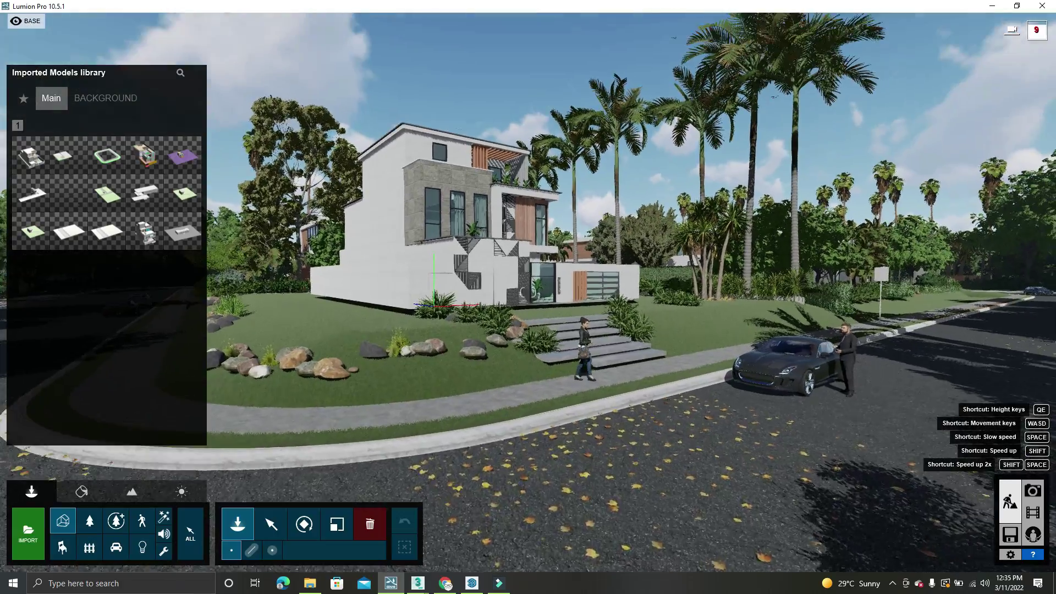
{"action": "key", "text": "w"}
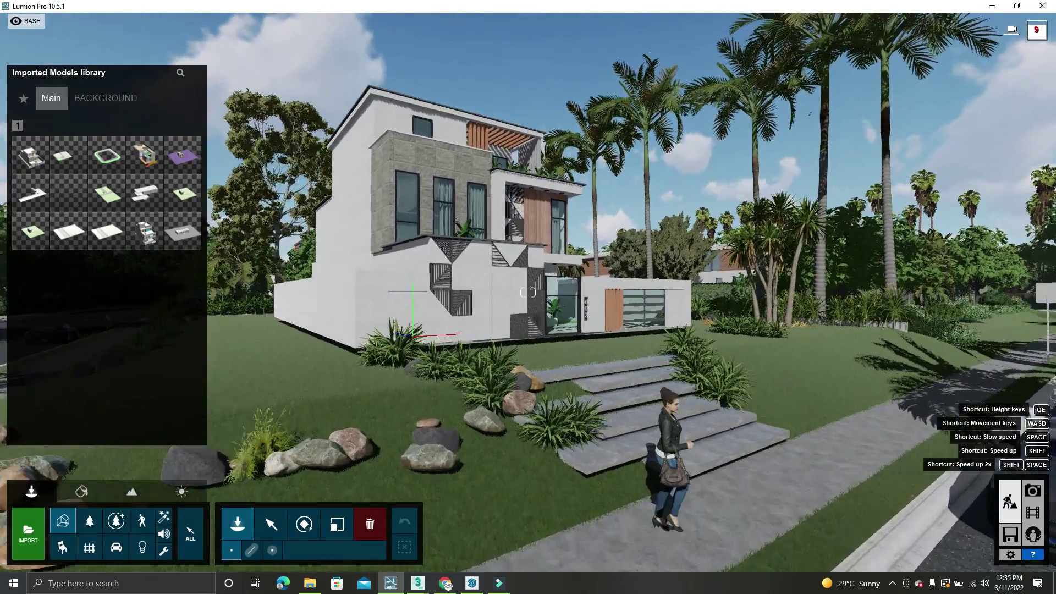
{"action": "key", "text": "s"}
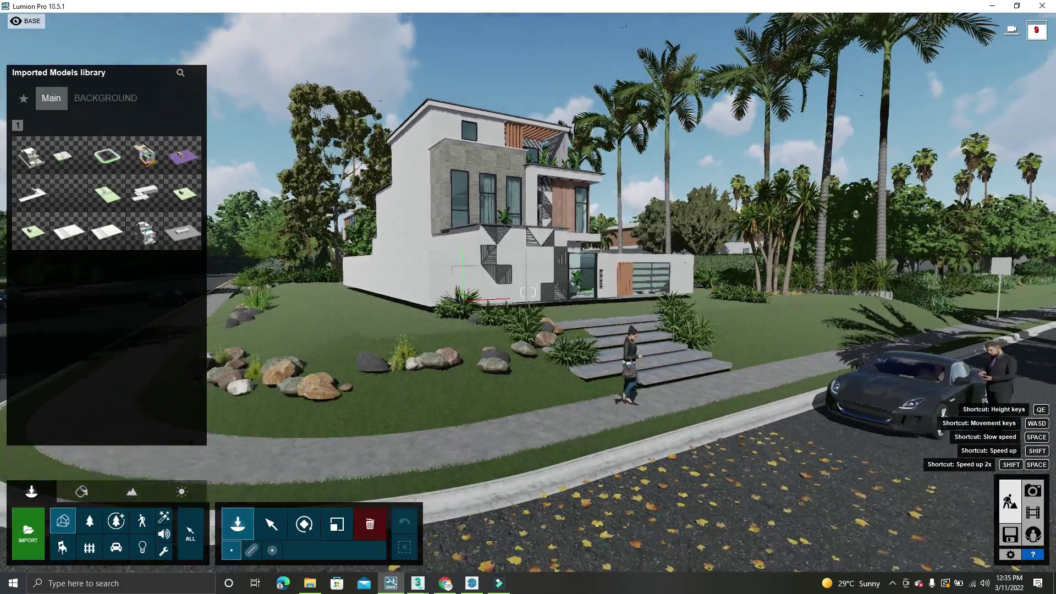
{"action": "key", "text": "d"}
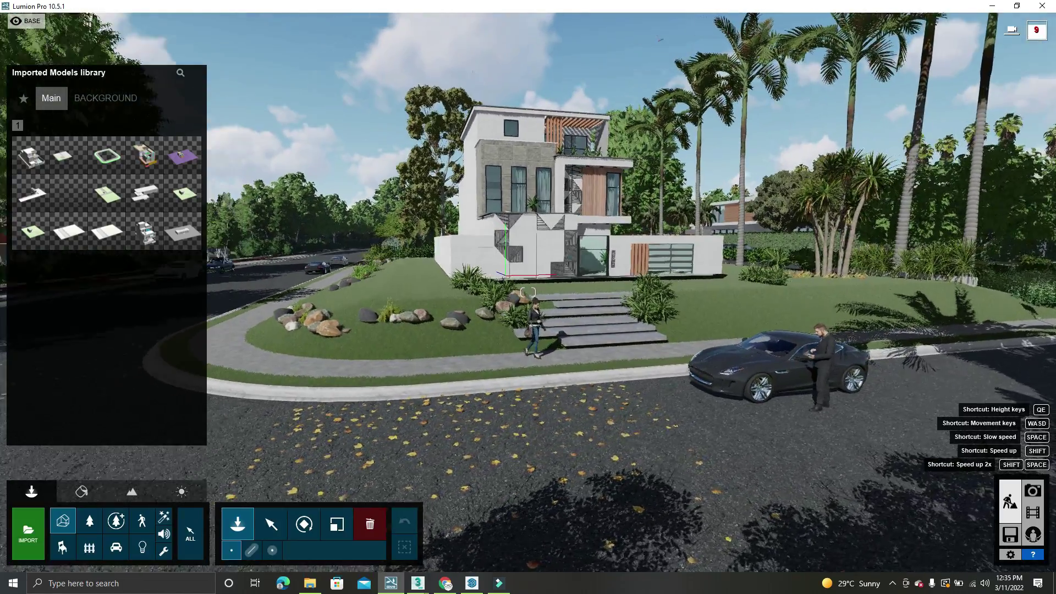
{"action": "right_click_drag", "start_coordinate": [529, 293], "coordinate": [495, 278]}
{"action": "key", "text": "d"}
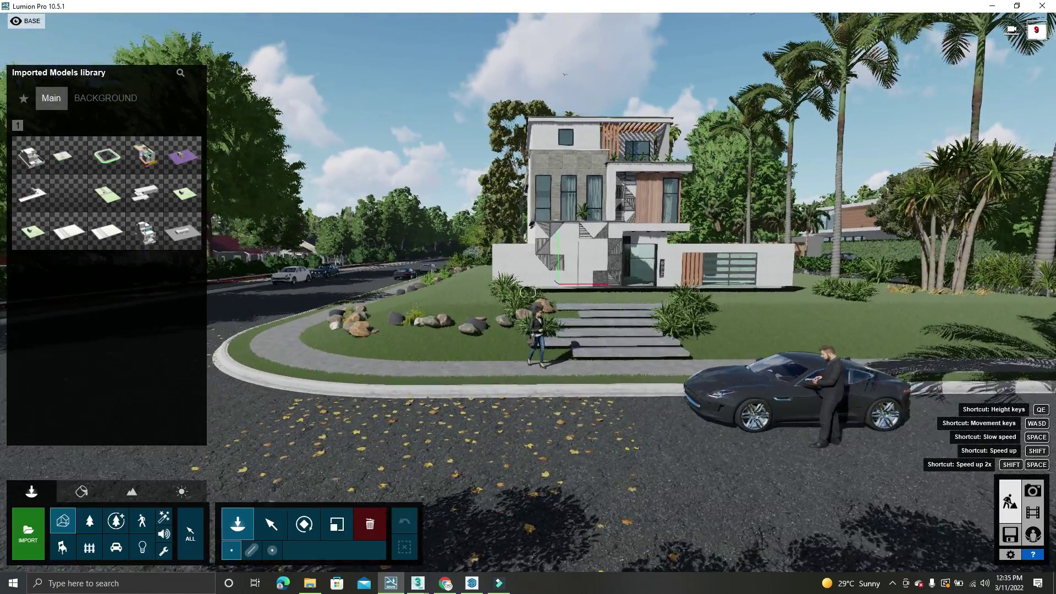
{"action": "key", "text": "d"}
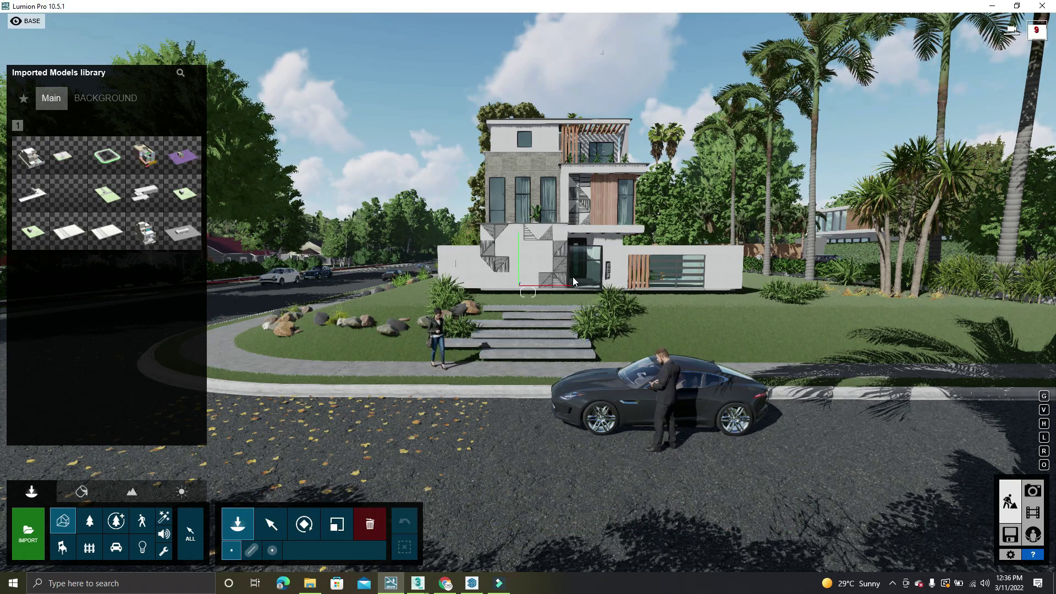
{"action": "right_click_drag", "start_coordinate": [573, 278], "coordinate": [525, 274]}
{"action": "key", "text": "a"}
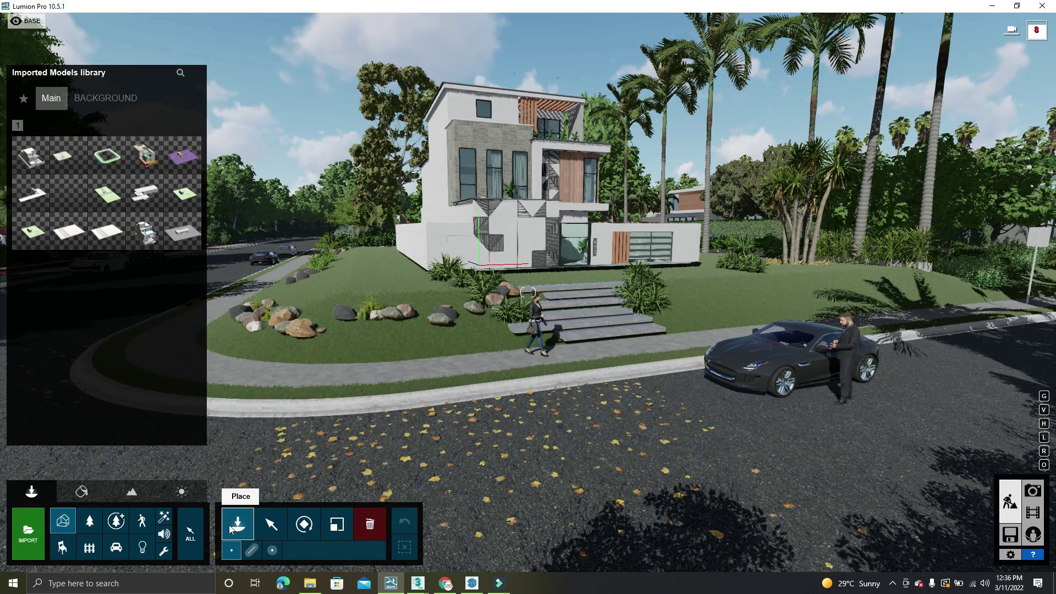
Step: Activate the Select tool near the front wall and check the selectable objects among imported models, transport and all categories
{"action": "left_click", "coordinate": [272, 523]}
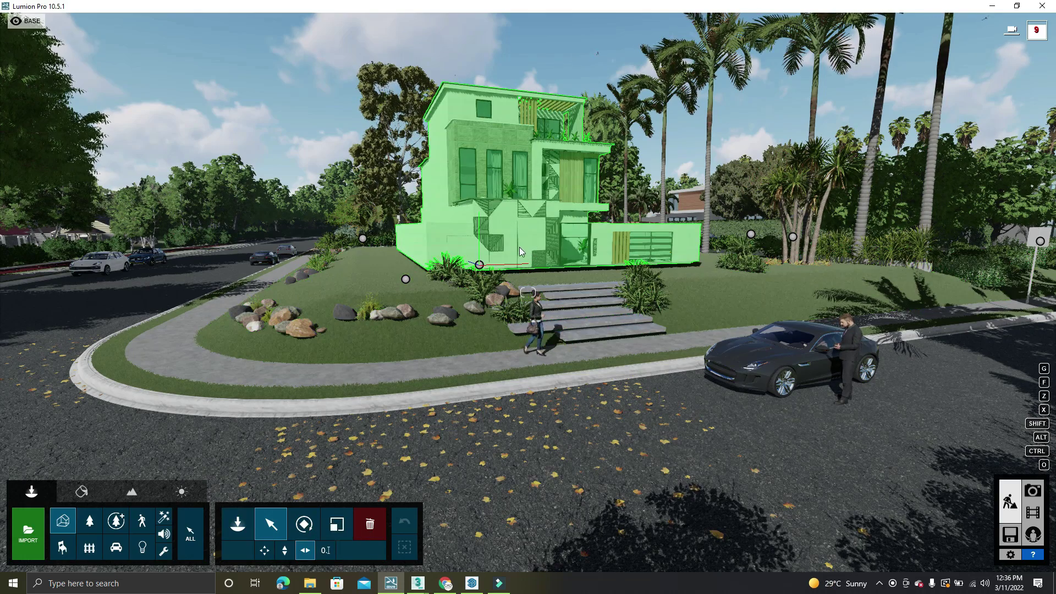
{"action": "key", "text": "w"}
{"action": "right_click_drag", "start_coordinate": [517, 275], "coordinate": [503, 222]}
{"action": "key", "text": "w"}
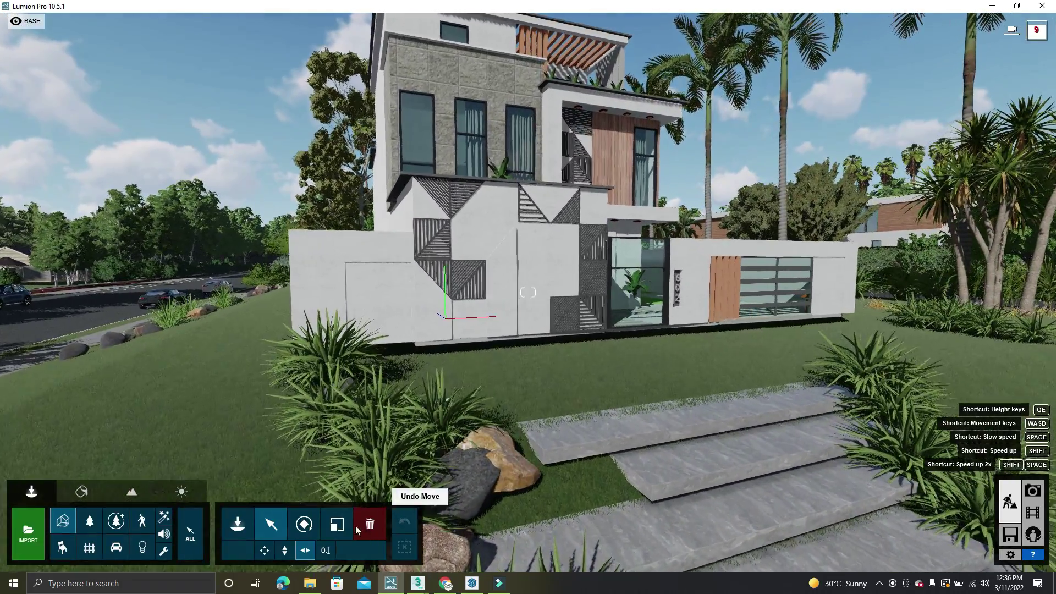
{"action": "left_click", "coordinate": [510, 290]}
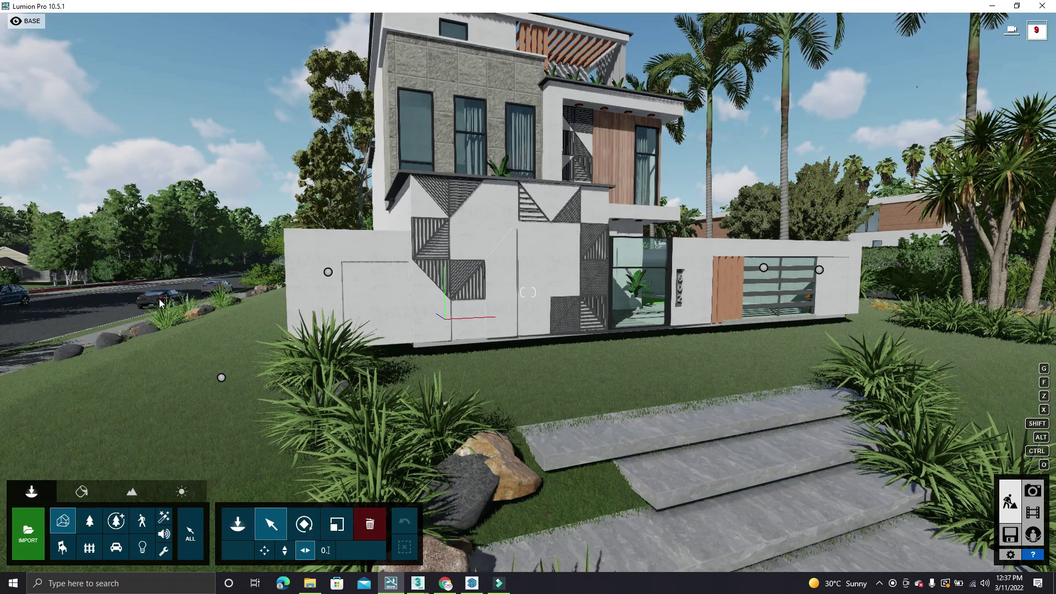
{"action": "left_click", "coordinate": [115, 548]}
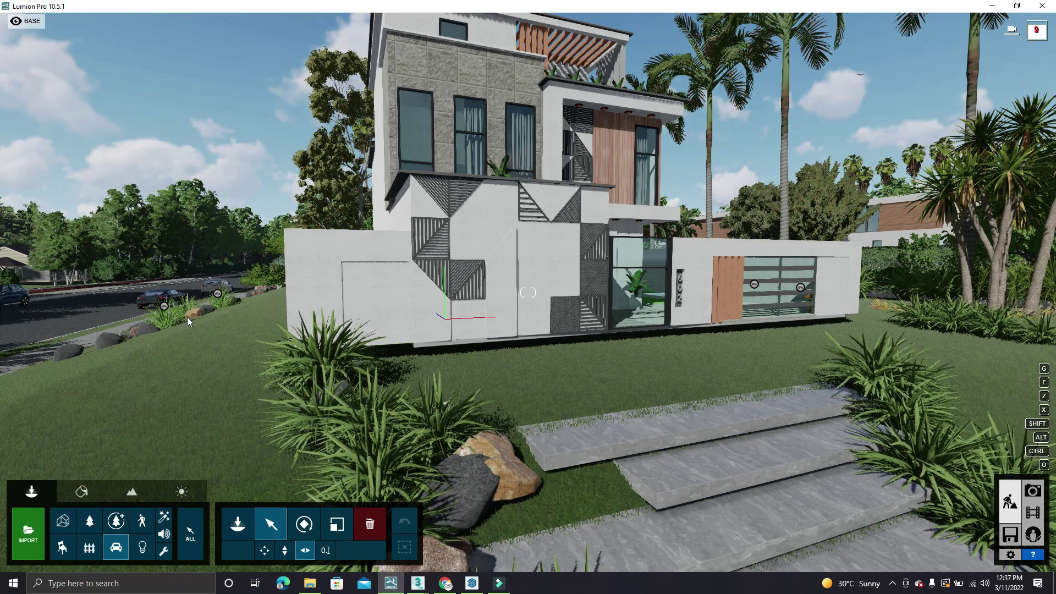
{"action": "left_click", "coordinate": [191, 535]}
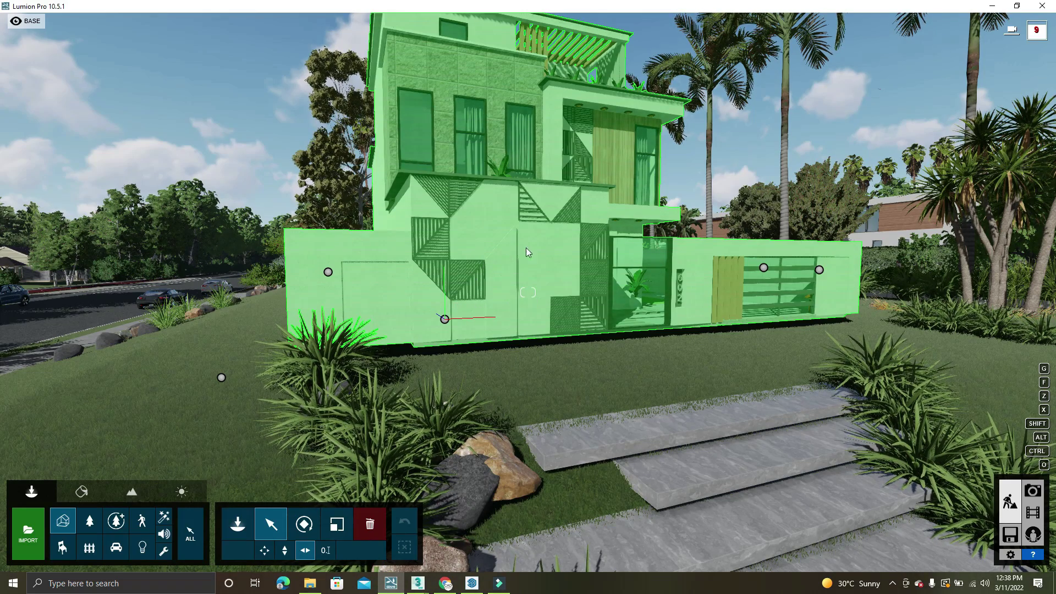
Step: Select the house exterior model and lower it vertically until the base of its boundary wall meets the lawn
{"action": "left_click", "coordinate": [526, 249]}
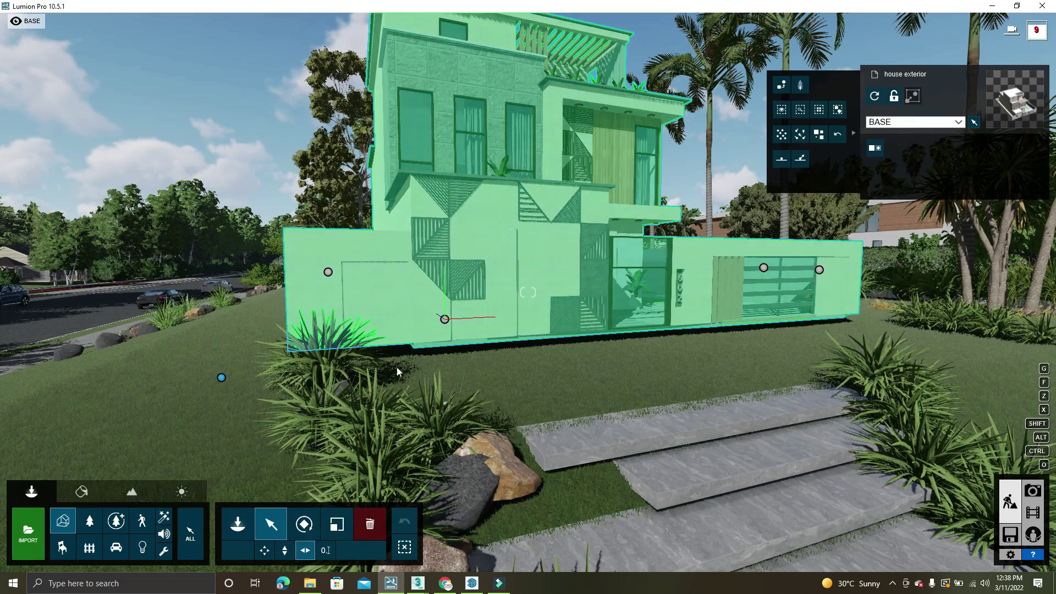
{"action": "left_click", "coordinate": [284, 550]}
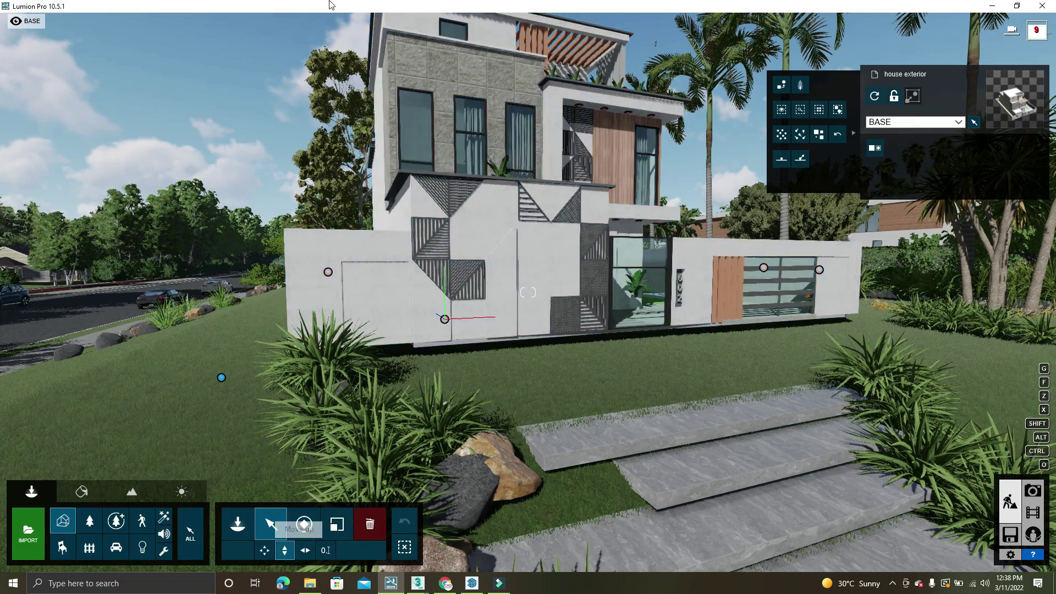
{"action": "mouse_move", "coordinate": [222, 380]}
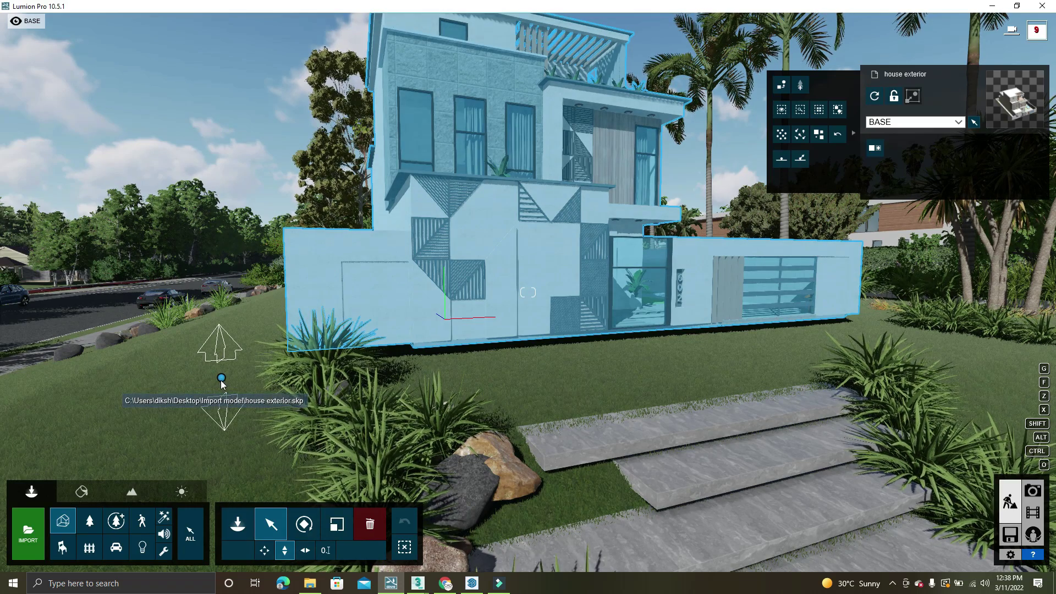
{"action": "left_click_drag", "start_coordinate": [220, 382], "coordinate": [220, 387]}
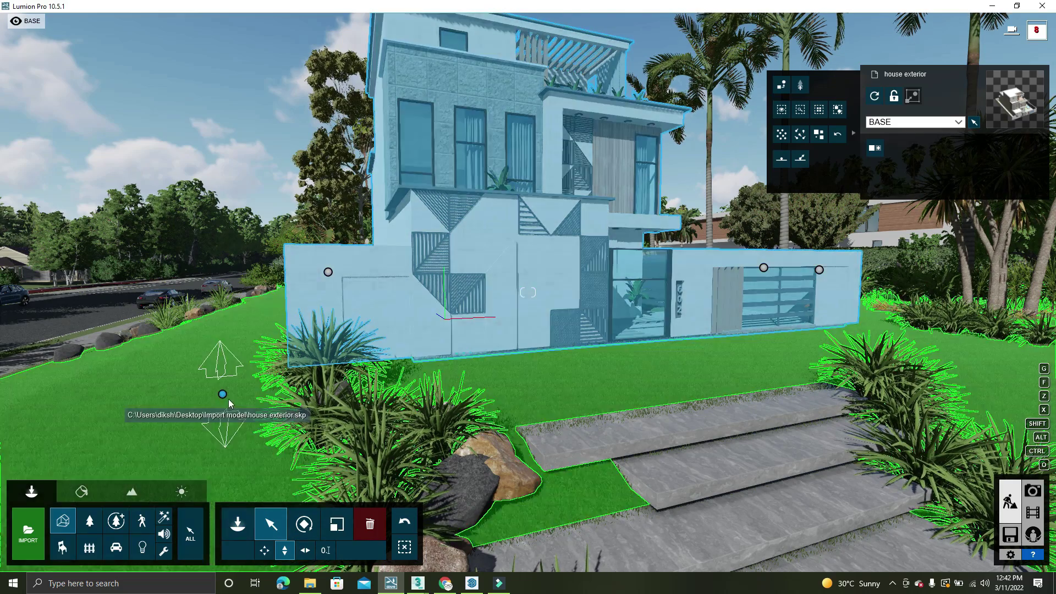
Step: Shift the house horizontally toward the stone steps and fine-tune its position on the lawn with the free Move option
{"action": "left_click", "coordinate": [306, 550]}
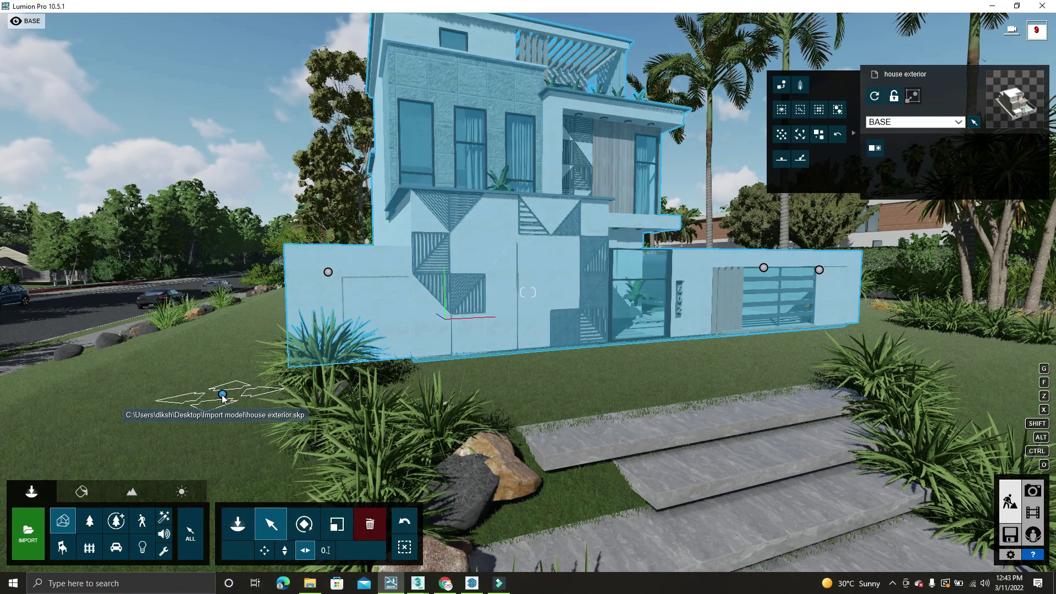
{"action": "left_click_drag", "start_coordinate": [219, 403], "coordinate": [164, 450]}
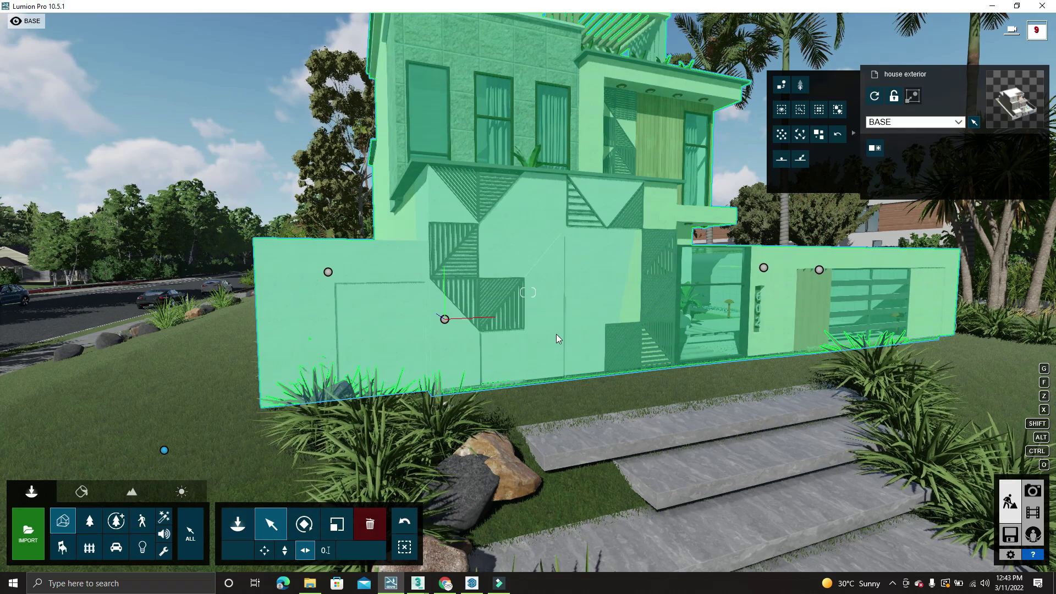
{"action": "left_click", "coordinate": [267, 554]}
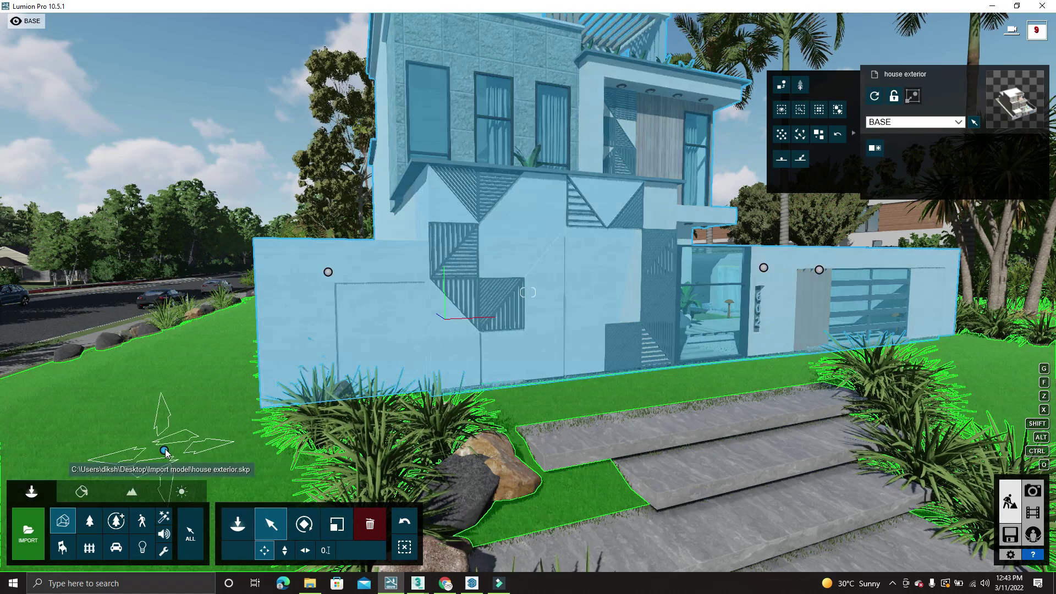
{"action": "left_click", "coordinate": [164, 450]}
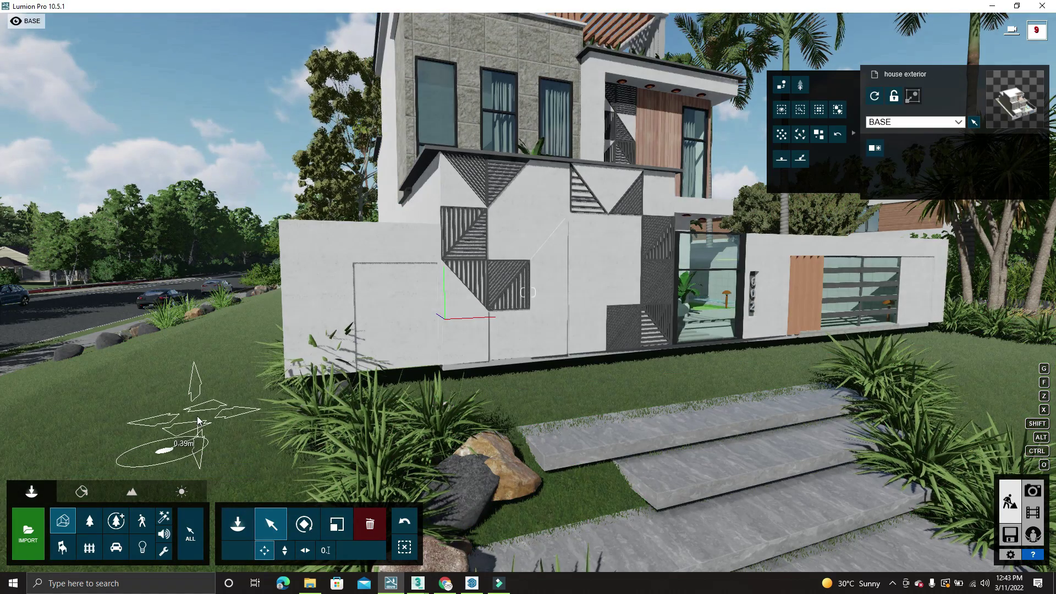
{"action": "left_click_drag", "start_coordinate": [198, 421], "coordinate": [207, 440]}
{"action": "left_click_drag", "start_coordinate": [201, 449], "coordinate": [119, 447]}
Step: Adjust the height of the house with the vertical move so the boundary wall rests on the lawn
{"action": "key", "text": "h"}
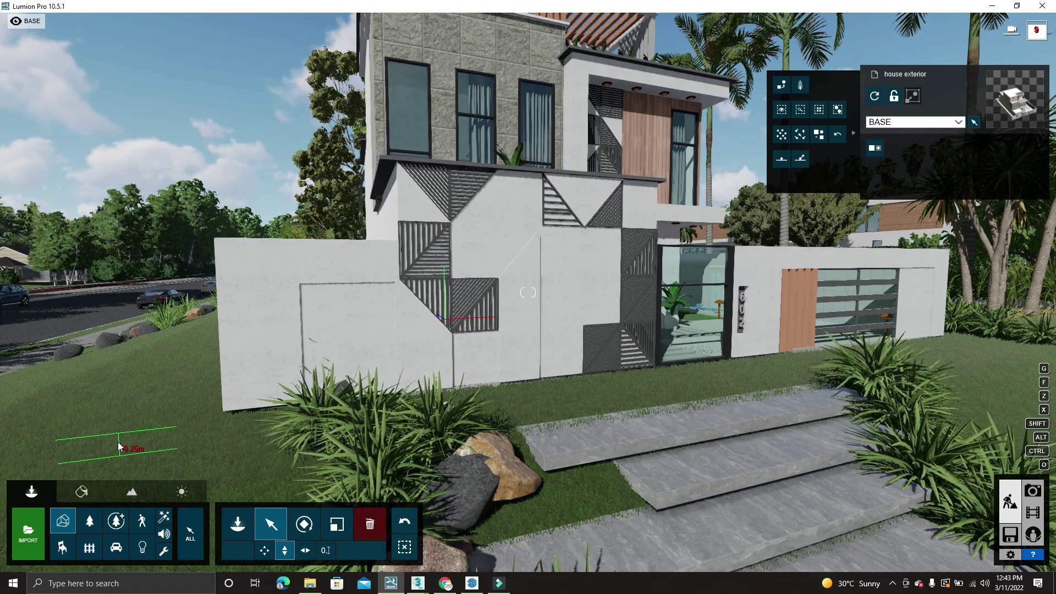
{"action": "right_click_drag", "start_coordinate": [578, 351], "coordinate": [579, 319]}
{"action": "key", "text": "s"}
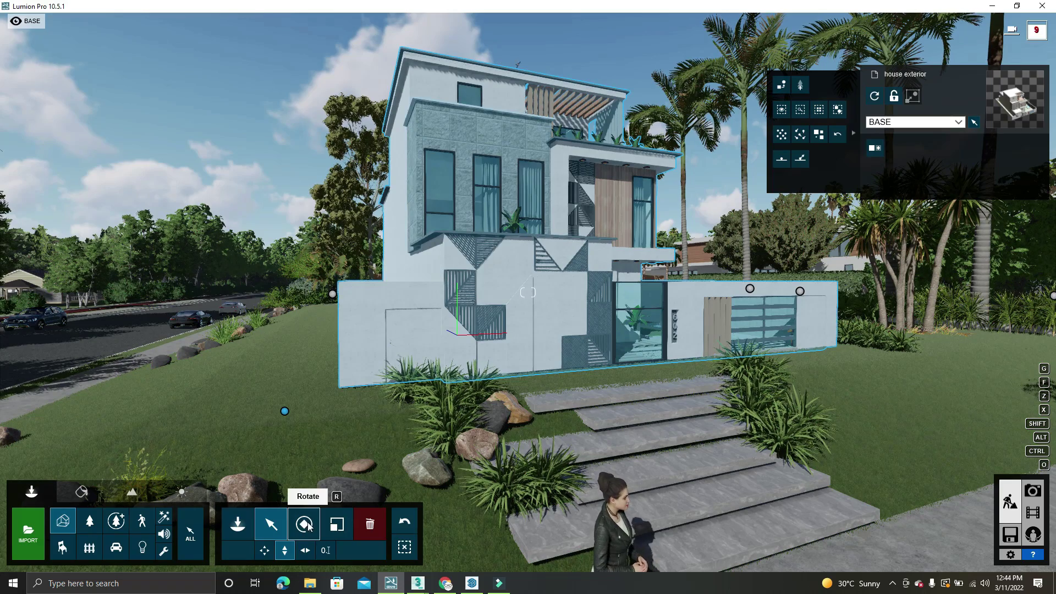
Step: Try rotating the house about its heading axis and the two other orientation axes
{"action": "left_click", "coordinate": [325, 551]}
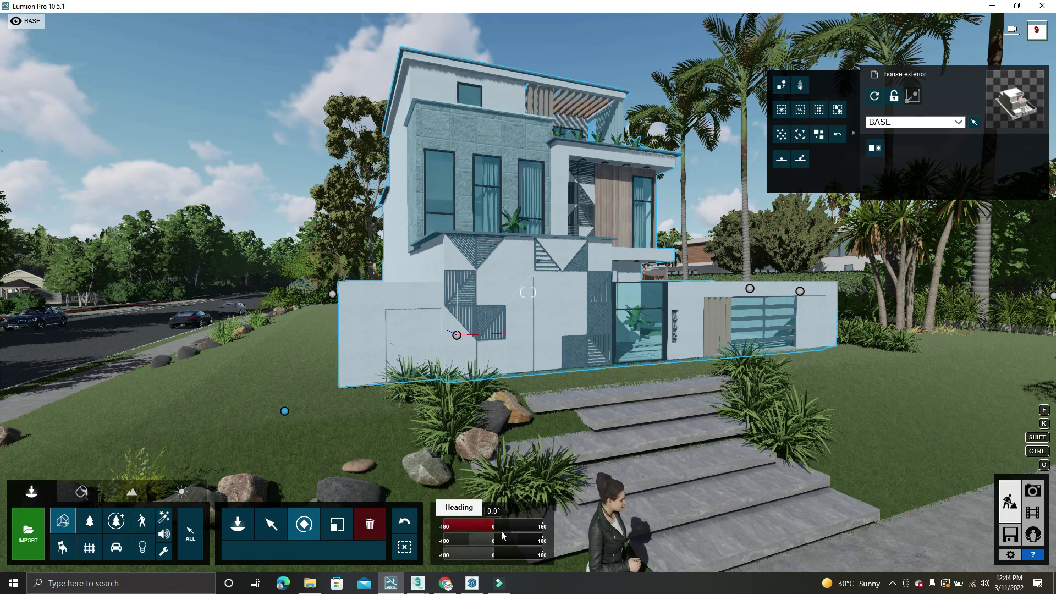
{"action": "mouse_move", "coordinate": [493, 525]}
{"action": "left_mouse_down"}
{"action": "mouse_move", "coordinate": [526, 524]}
{"action": "mouse_move", "coordinate": [484, 527]}
{"action": "mouse_move", "coordinate": [494, 525]}
{"action": "mouse_move", "coordinate": [477, 543]}
{"action": "mouse_move", "coordinate": [520, 545]}
{"action": "mouse_move", "coordinate": [493, 546]}
{"action": "left_mouse_up"}
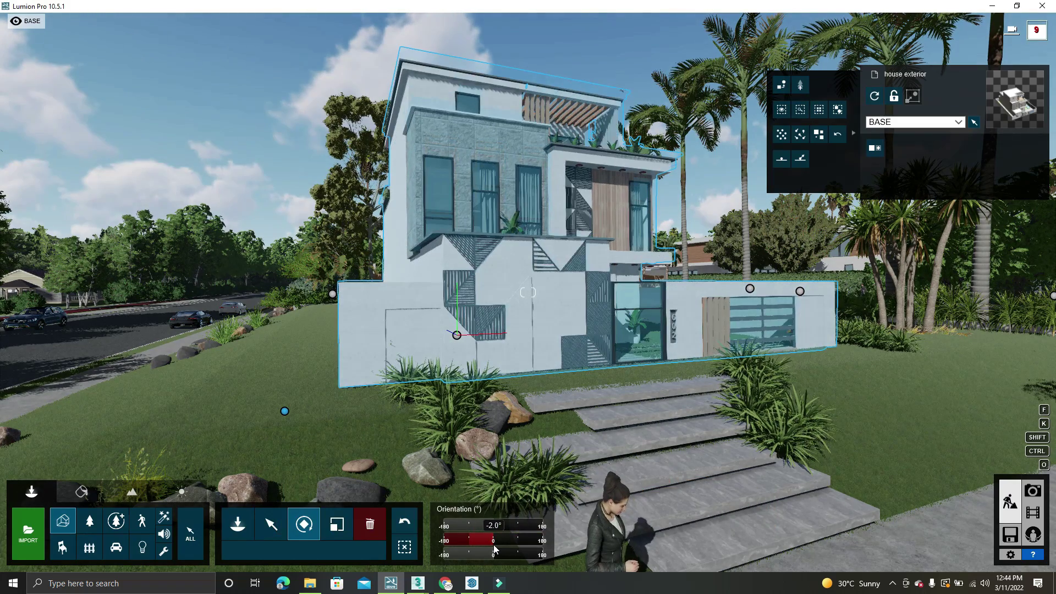
{"action": "mouse_move", "coordinate": [494, 546]}
{"action": "left_mouse_down"}
{"action": "mouse_move", "coordinate": [484, 555]}
{"action": "mouse_move", "coordinate": [504, 556]}
{"action": "mouse_move", "coordinate": [495, 558]}
{"action": "left_mouse_up"}
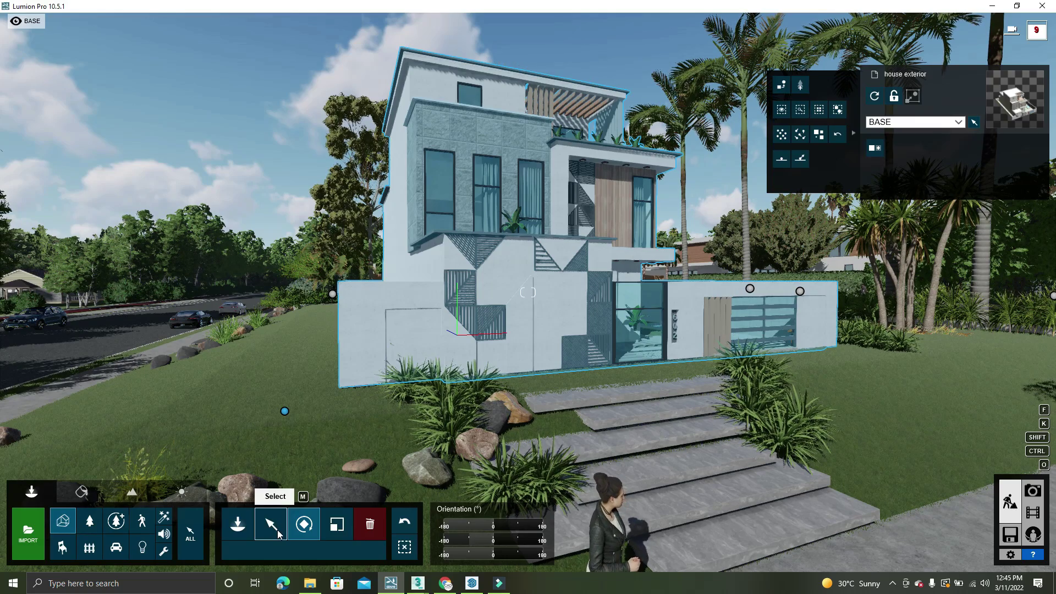
Step: Scale the selected house exterior to a size of 1.0x and clear the selection
{"action": "left_click", "coordinate": [340, 533]}
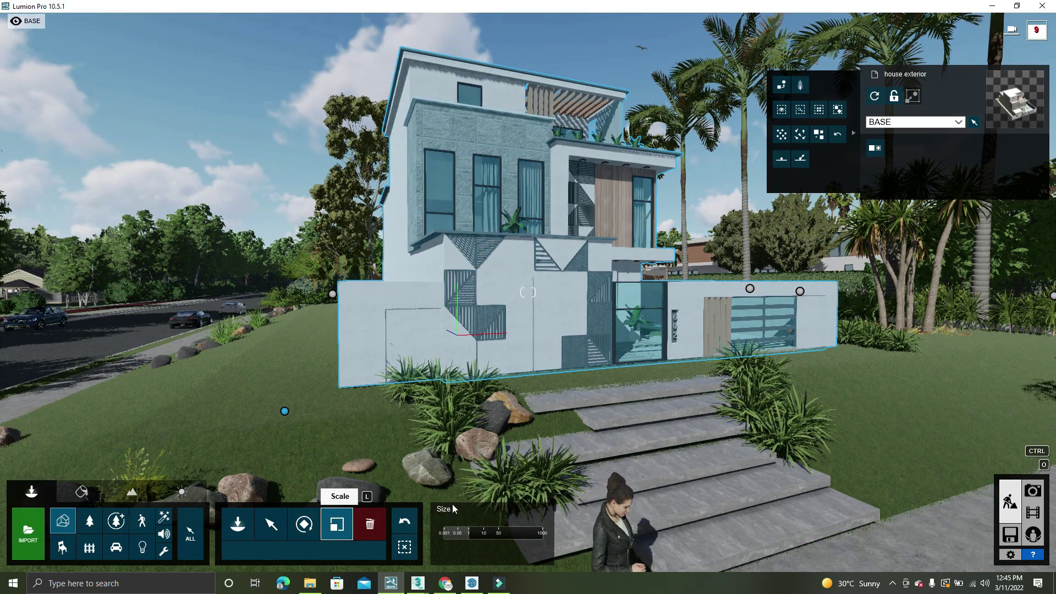
{"action": "mouse_move", "coordinate": [469, 533]}
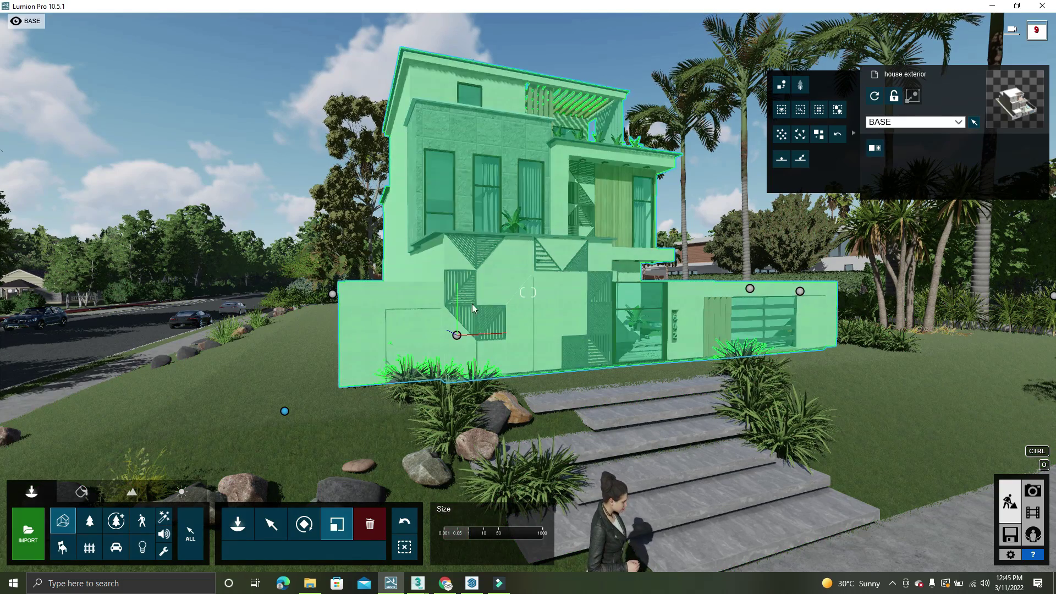
{"action": "left_click", "coordinate": [472, 583]}
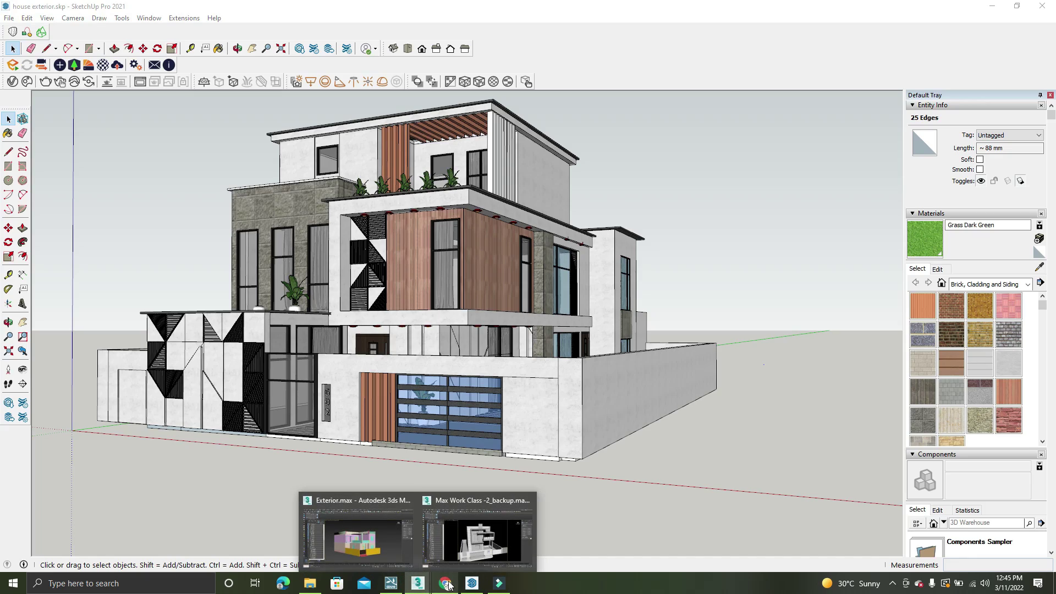
{"action": "left_click", "coordinate": [395, 585]}
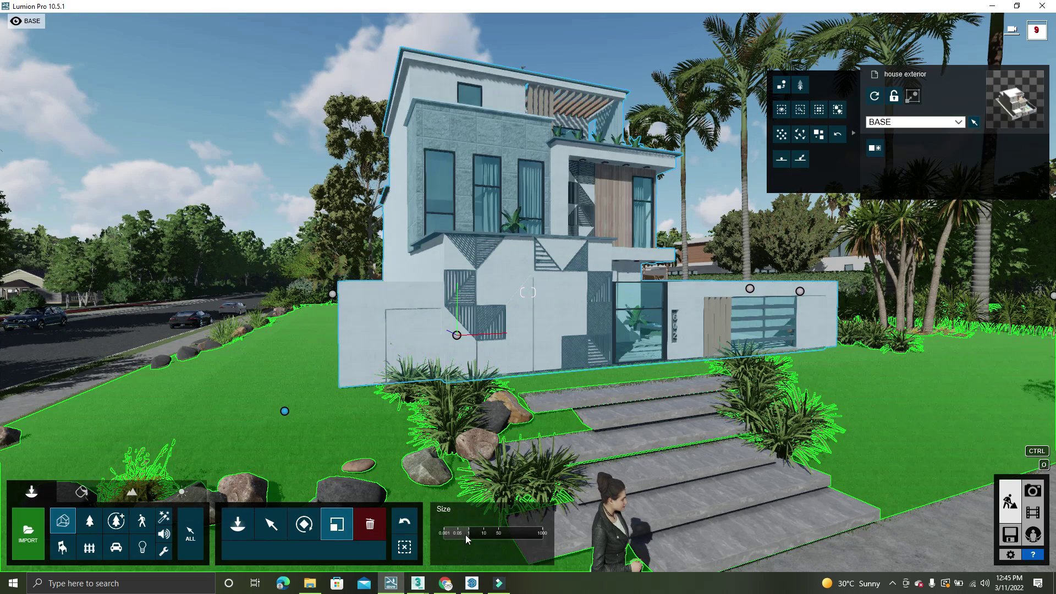
{"action": "mouse_move", "coordinate": [466, 535]}
{"action": "left_mouse_down"}
{"action": "mouse_move", "coordinate": [478, 536]}
{"action": "mouse_move", "coordinate": [470, 540]}
{"action": "left_mouse_up"}
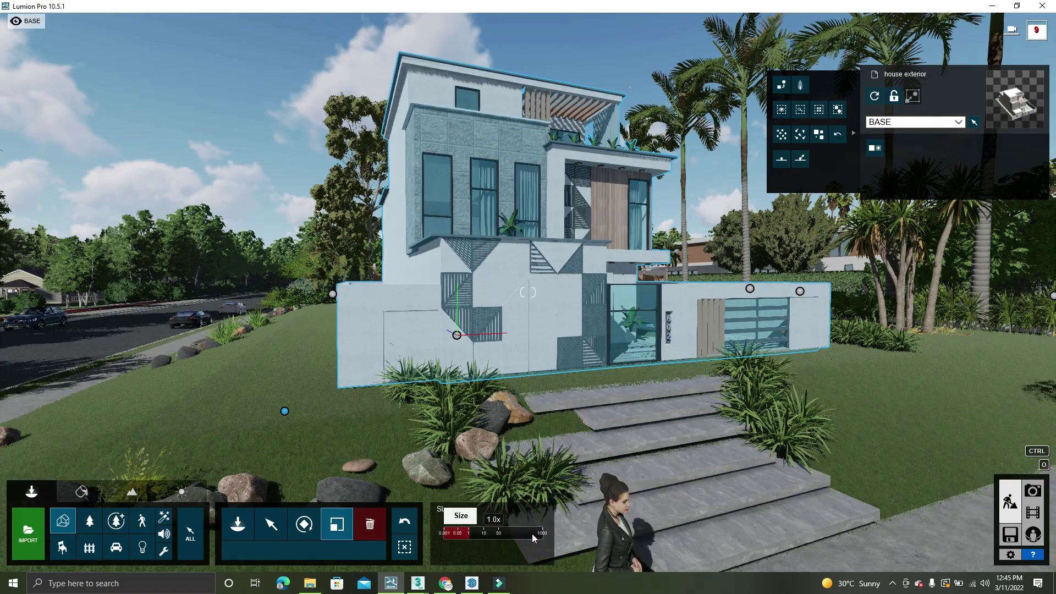
{"action": "left_click", "coordinate": [405, 548]}
{"action": "mouse_move", "coordinate": [418, 585]}
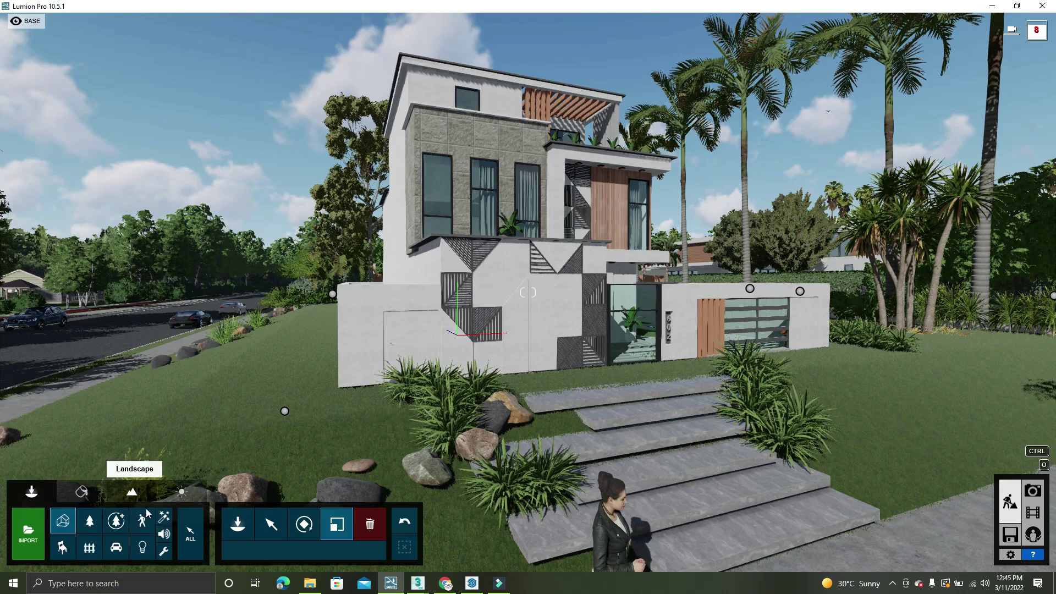
Step: Place a second copy of the house exterior from the imported models library on the lawn, overlapping the existing house
{"action": "left_click", "coordinate": [63, 521]}
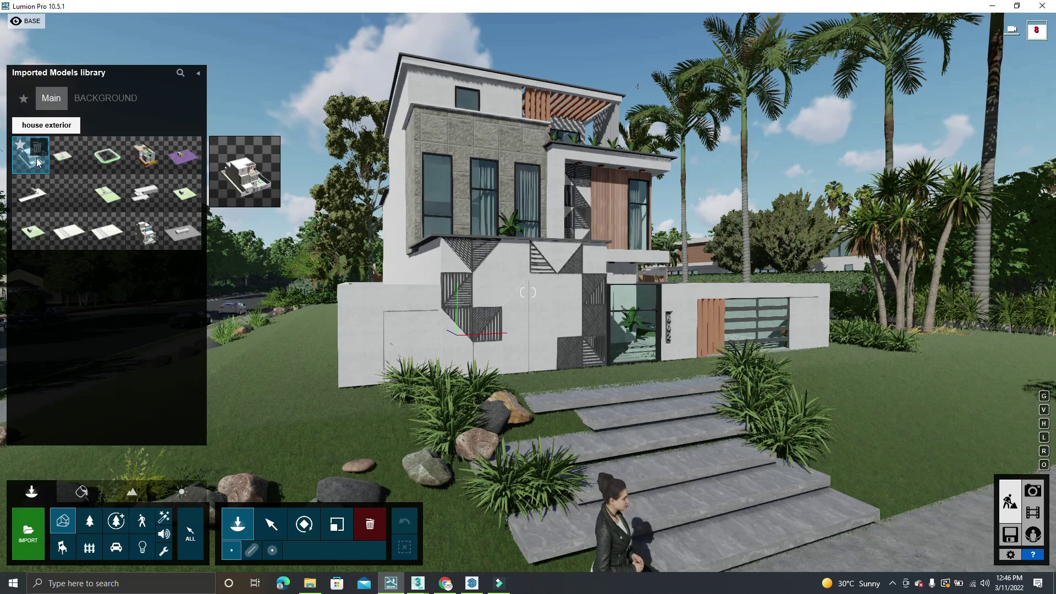
{"action": "left_click", "coordinate": [38, 162]}
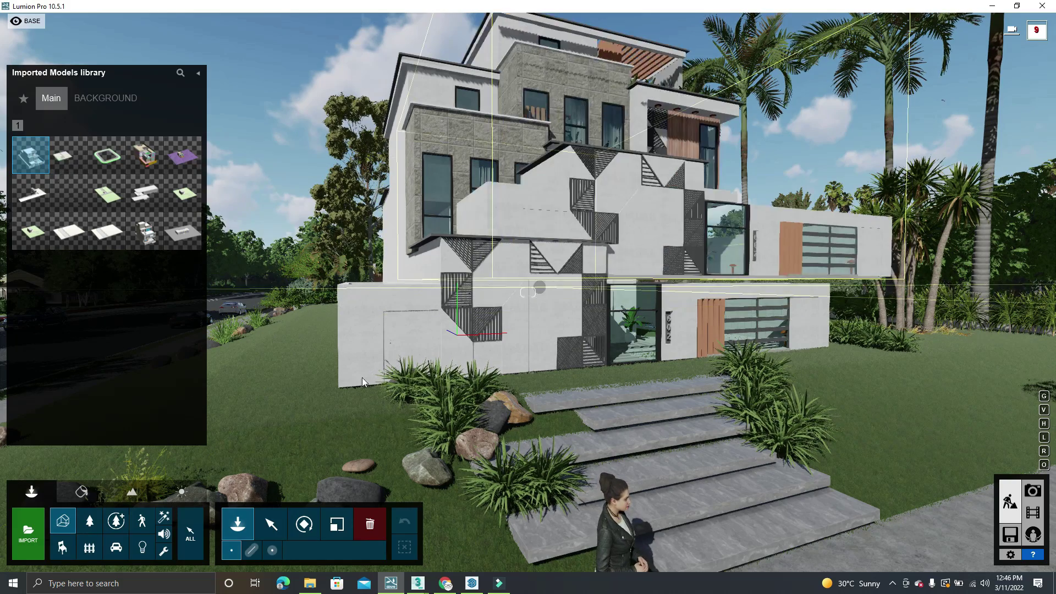
{"action": "left_click", "coordinate": [352, 379]}
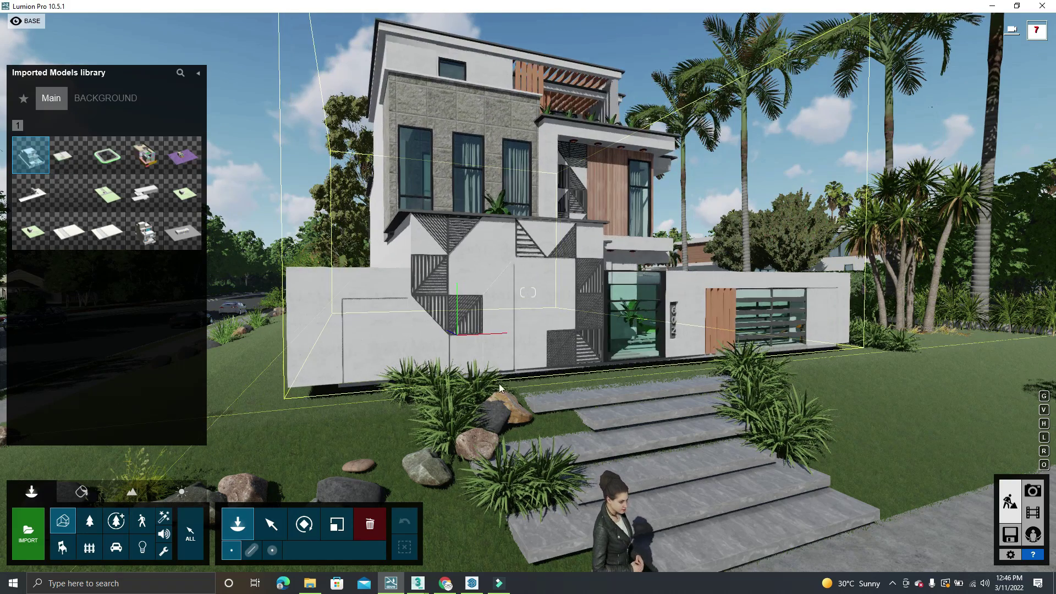
Step: Select the newly placed house copy and clear the selection again
{"action": "left_click", "coordinate": [271, 524]}
{"action": "left_click", "coordinate": [479, 308]}
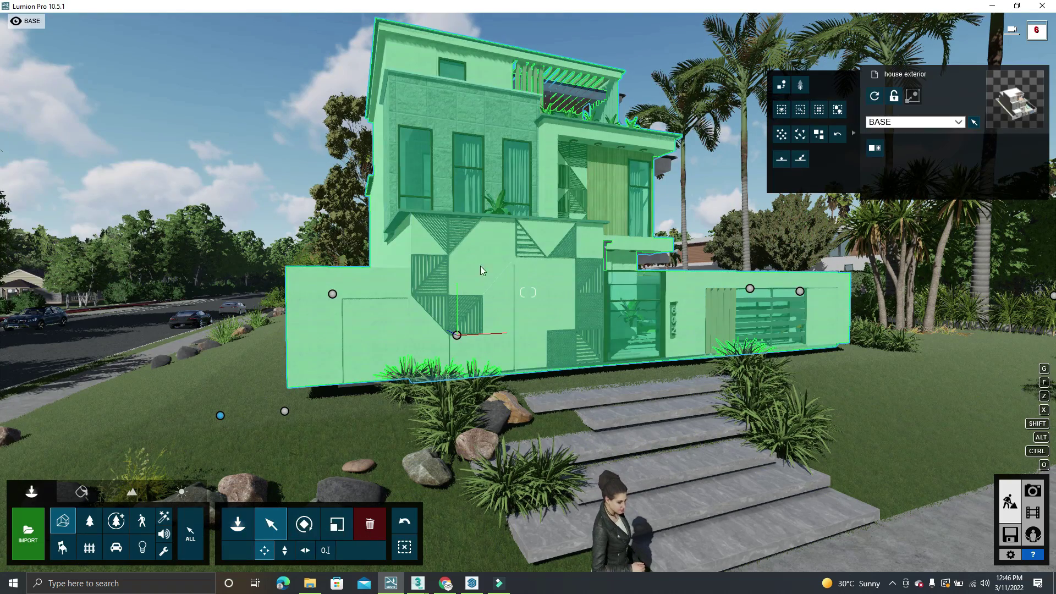
{"action": "left_click", "coordinate": [375, 529]}
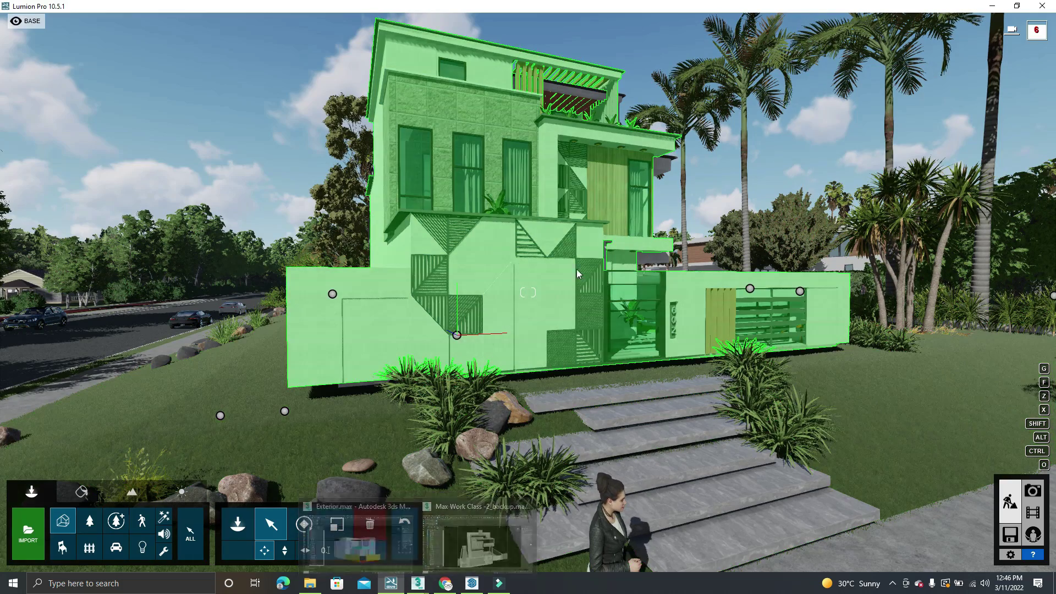
{"action": "left_click", "coordinate": [404, 547]}
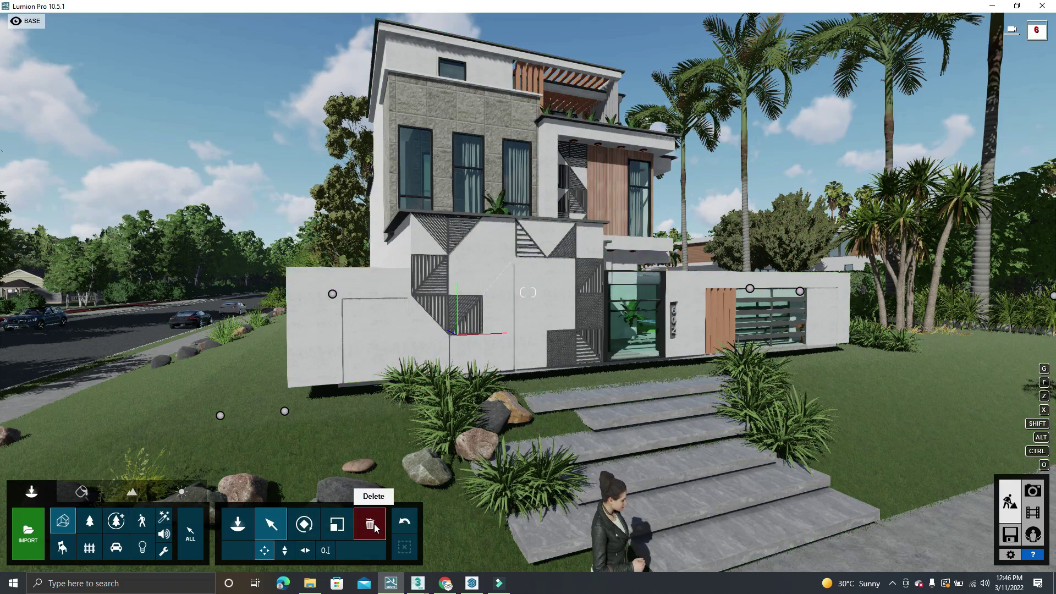
Step: Delete the second copy of the house exterior and undo the deletion
{"action": "left_click", "coordinate": [375, 524]}
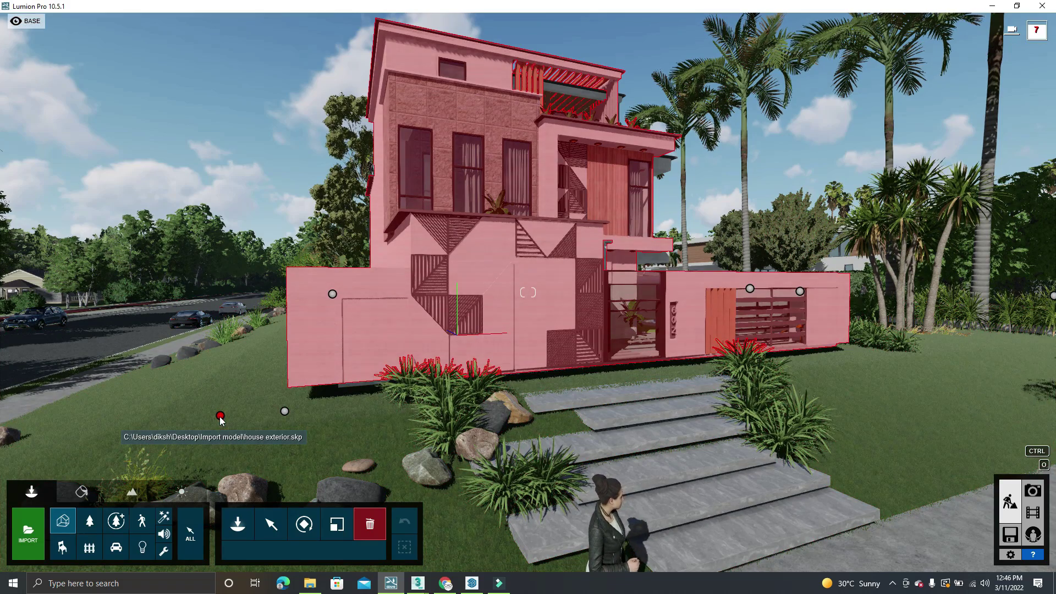
{"action": "left_click", "coordinate": [246, 408]}
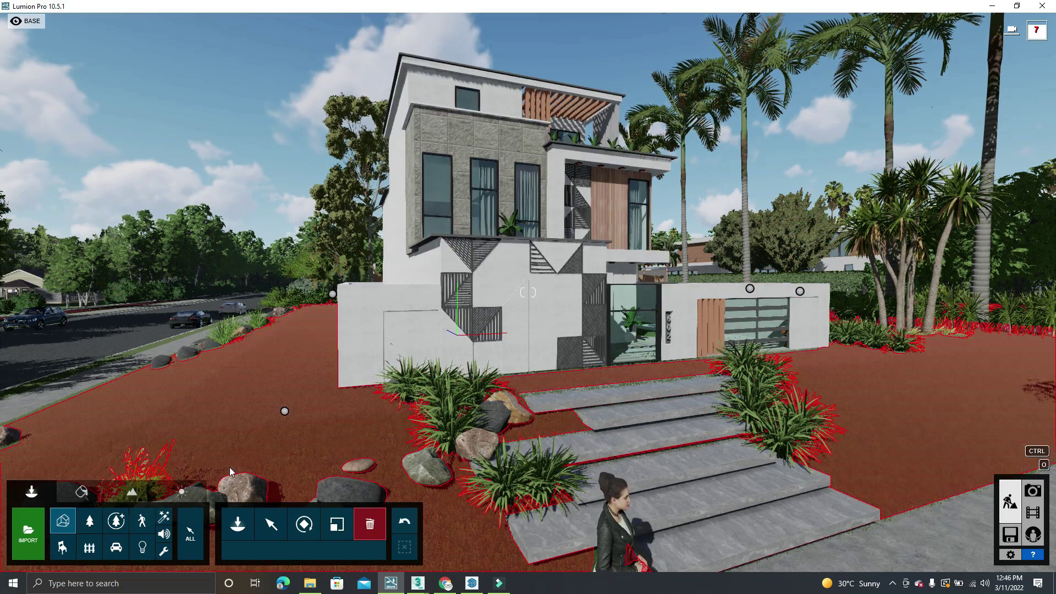
{"action": "left_click", "coordinate": [413, 529]}
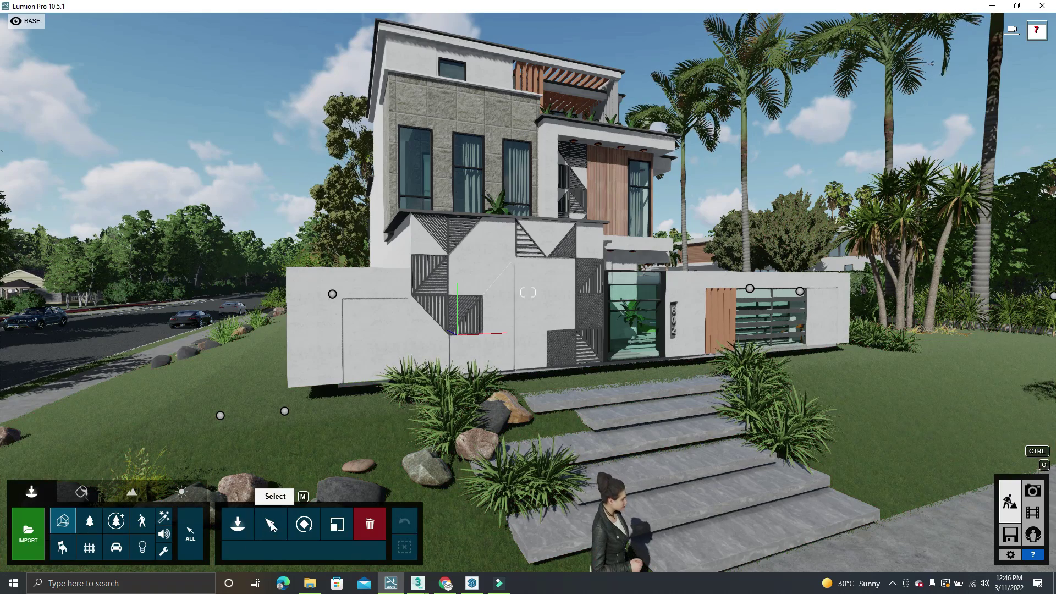
{"action": "left_click", "coordinate": [305, 525]}
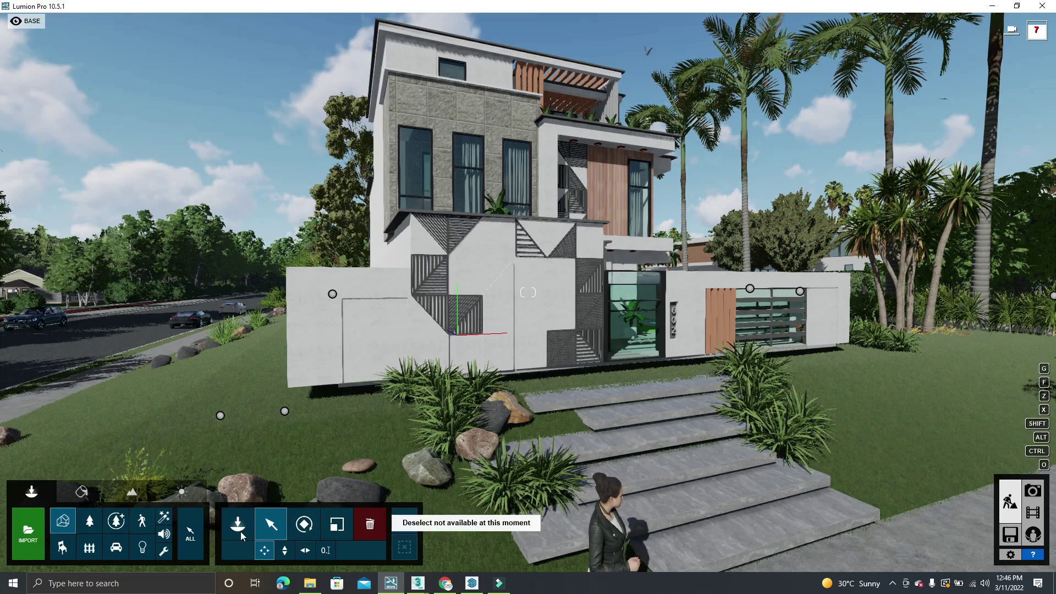
{"action": "left_click", "coordinate": [462, 358]}
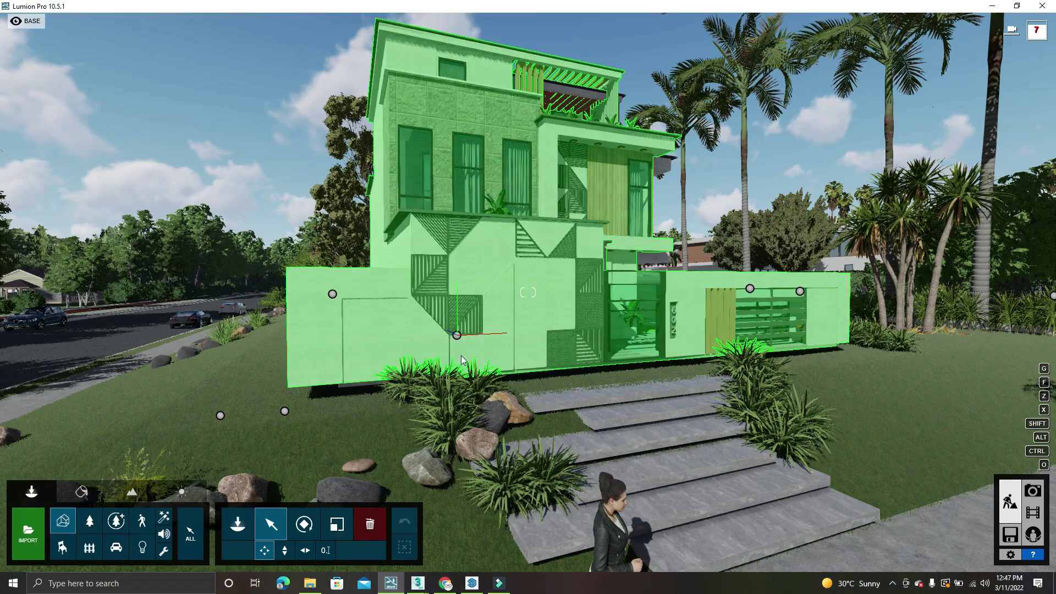
{"action": "right_click_drag", "start_coordinate": [456, 335], "coordinate": [473, 189]}
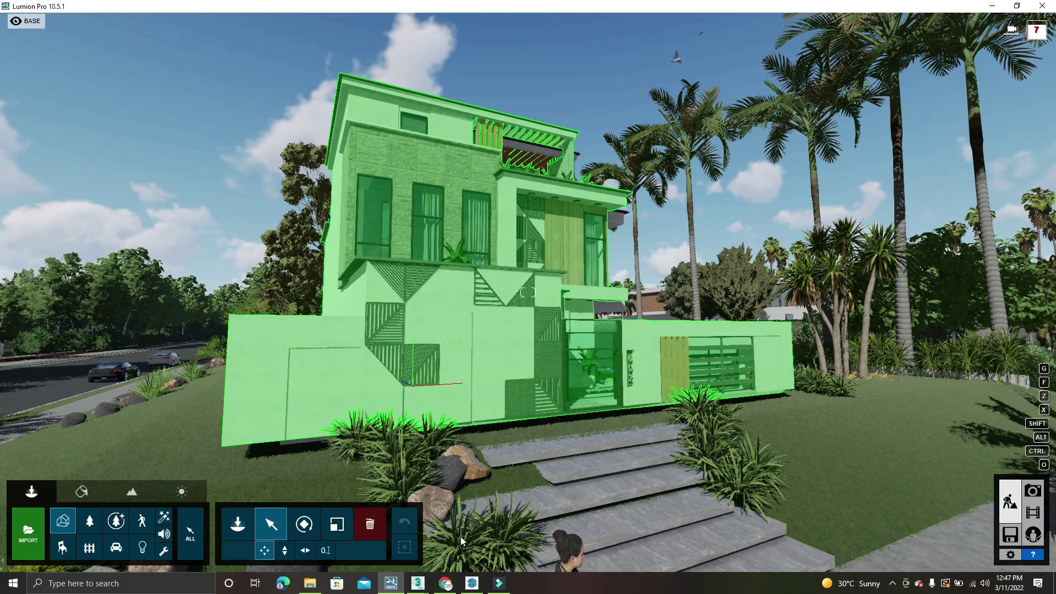
Step: Switch to SketchUp and search the Extension Warehouse for "lumion livesync for sketchup"
{"action": "left_click", "coordinate": [477, 589]}
{"action": "left_click_drag", "start_coordinate": [689, 115], "coordinate": [820, 252]}
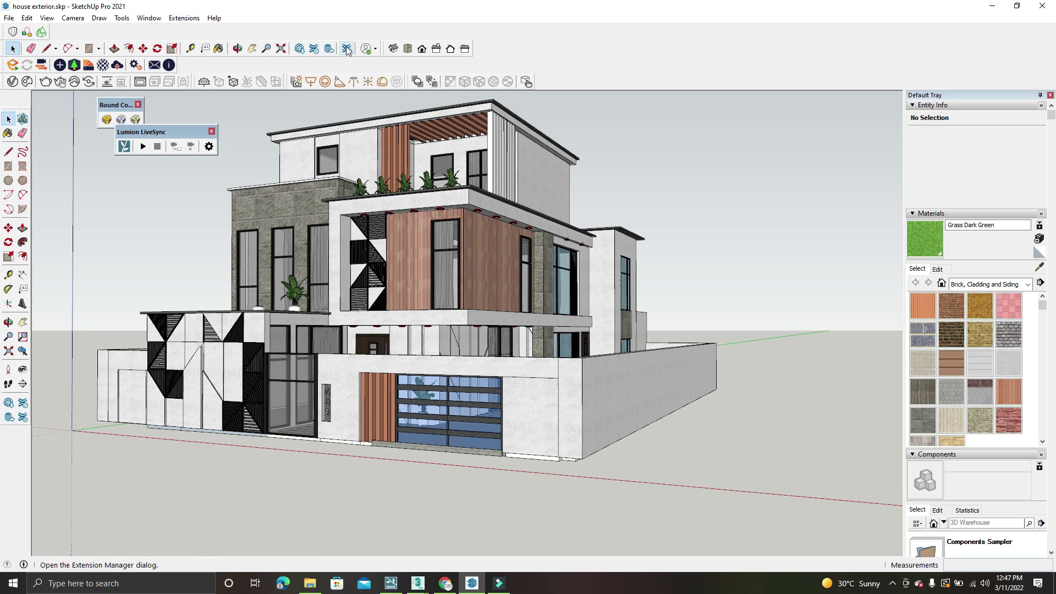
{"action": "left_click", "coordinate": [314, 50]}
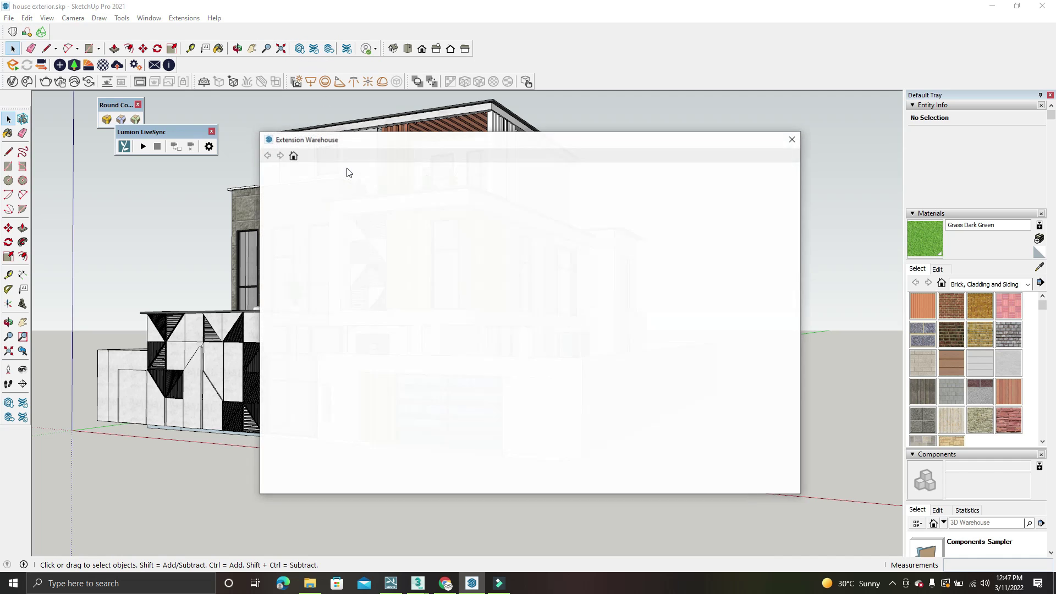
{"action": "left_click", "coordinate": [492, 178]}
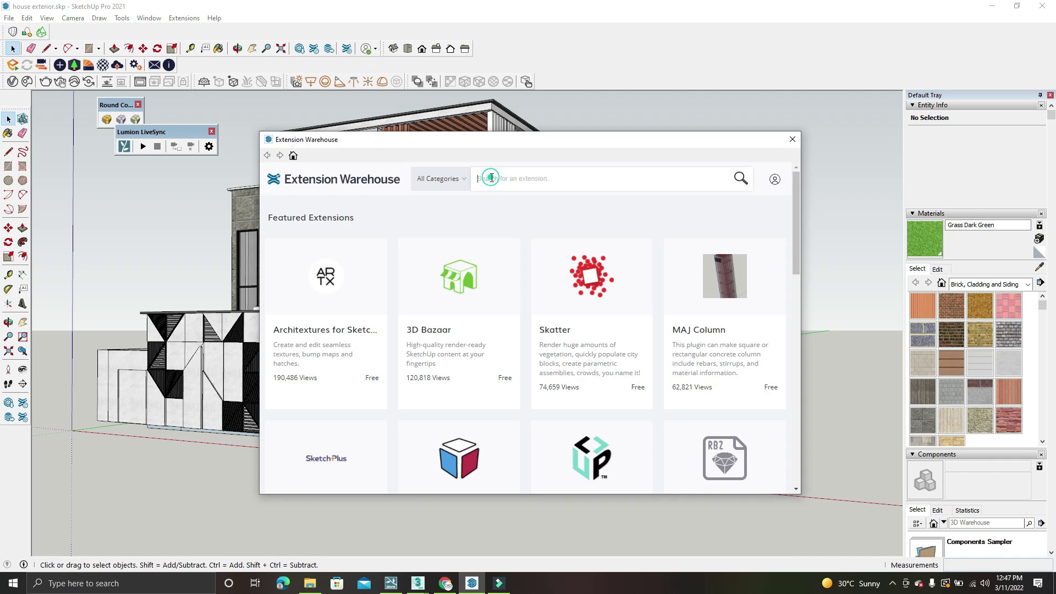
{"action": "type", "text": "lumion"}
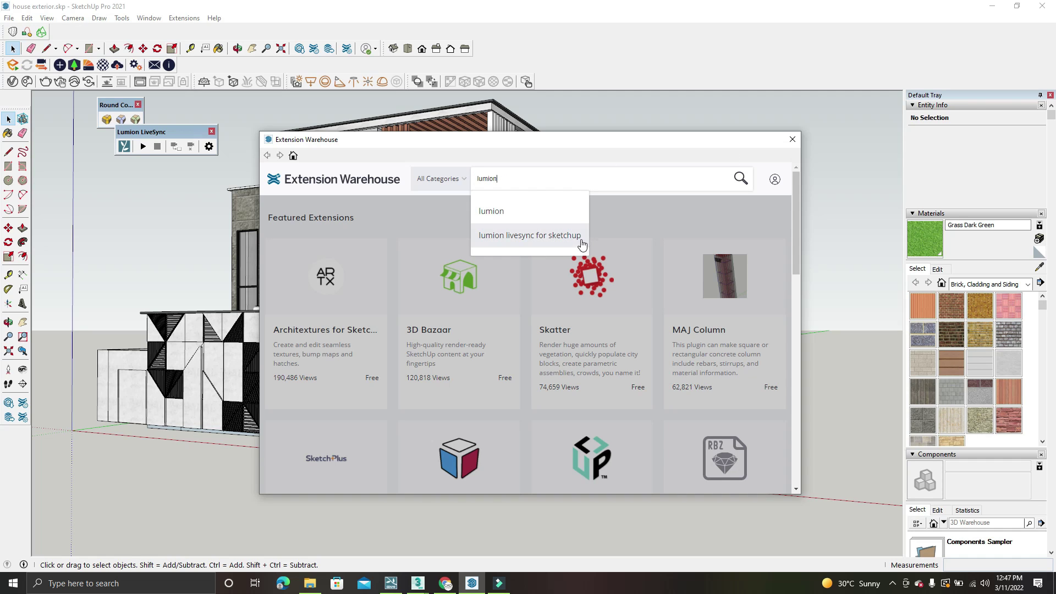
{"action": "left_click", "coordinate": [567, 238]}
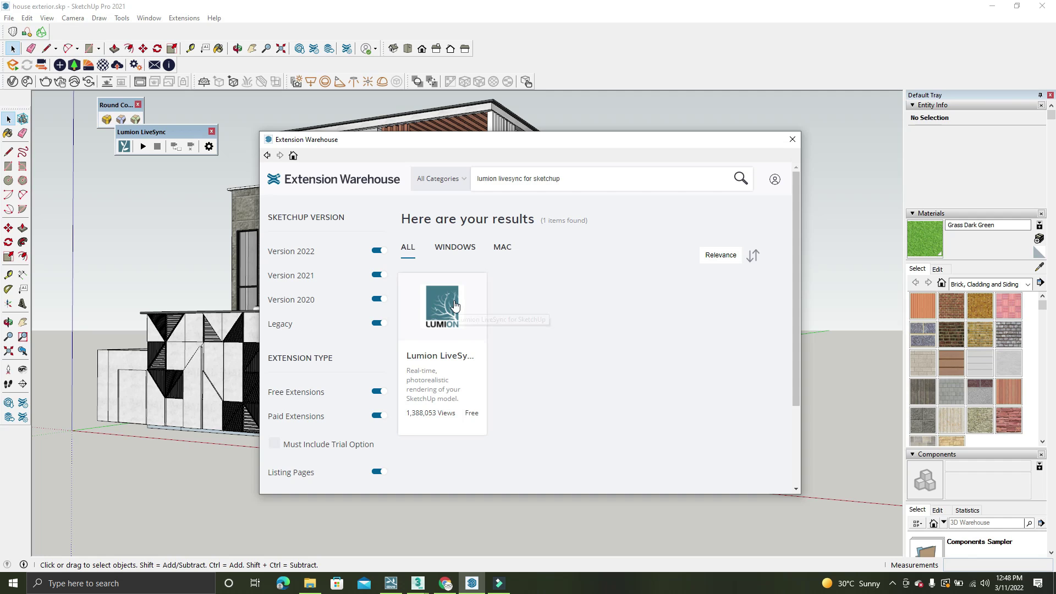
Step: Open the Lumion LiveSync for SketchUp extension page and examine its description and install option
{"action": "left_click", "coordinate": [455, 306]}
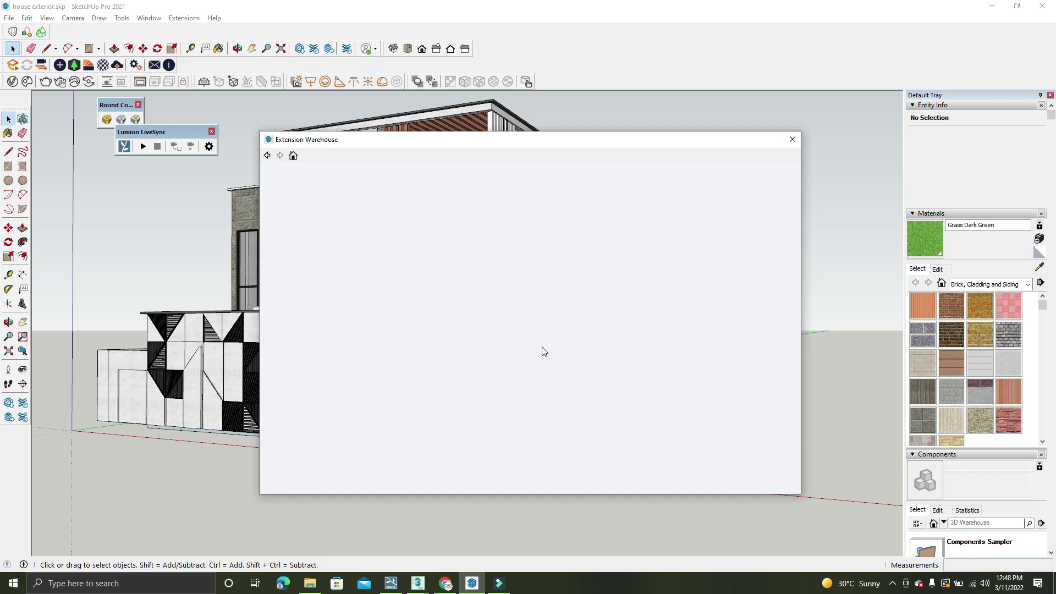
{"action": "scroll", "coordinate": [641, 319], "scroll_direction": "down", "scroll_amount": 2}
{"action": "scroll", "coordinate": [642, 319], "scroll_direction": "down", "scroll_amount": 2}
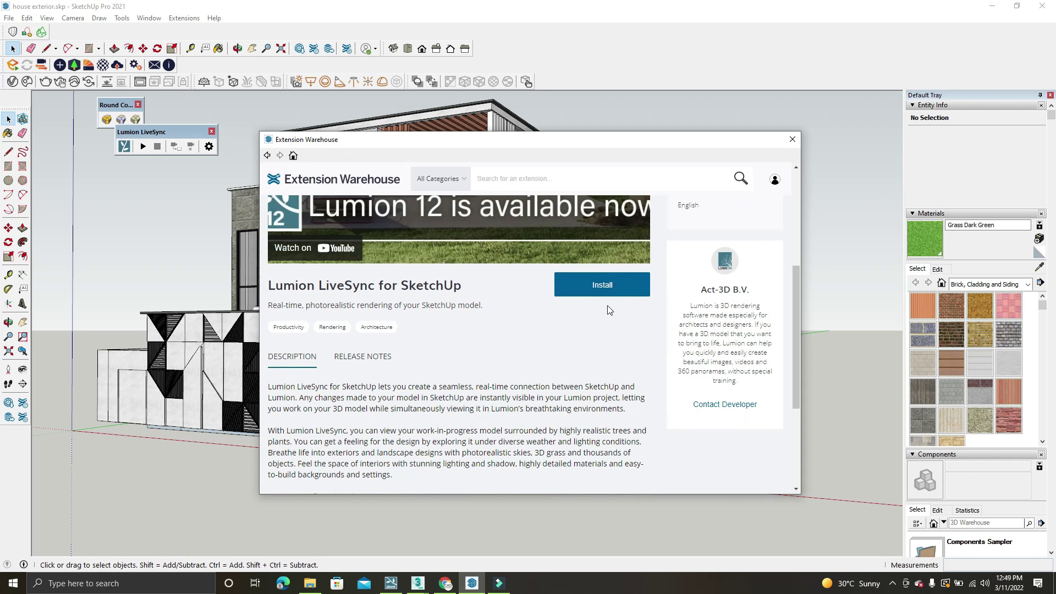